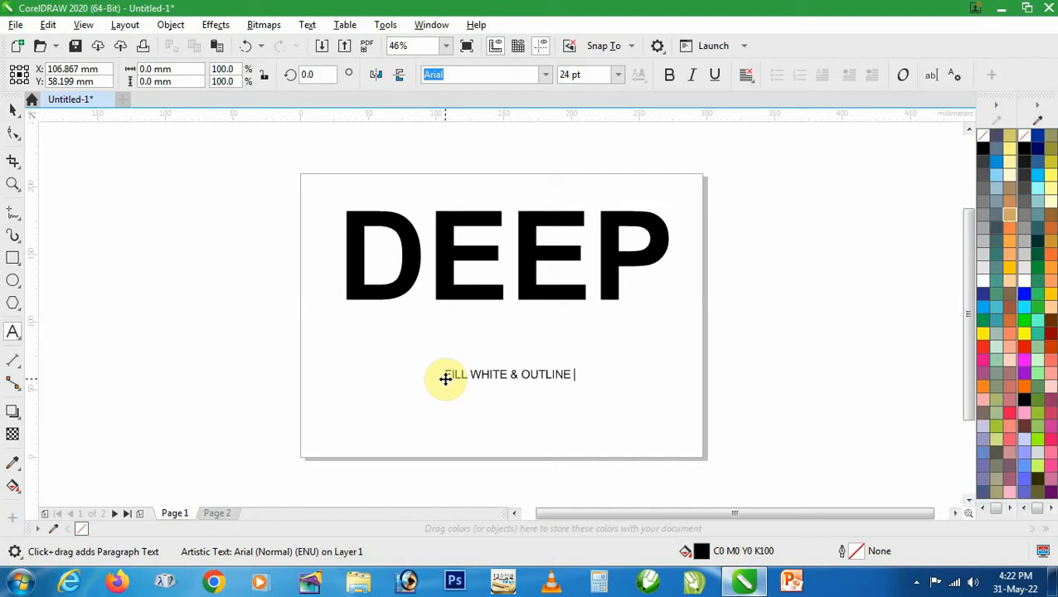
Step: Enlarge the note "FILL WHITE & OUTLINE BLACK" below the DEEP text from its centre and deselect it
{"action": "key", "text": "ctrl+space"}
{"action": "key", "text": "Escape"}
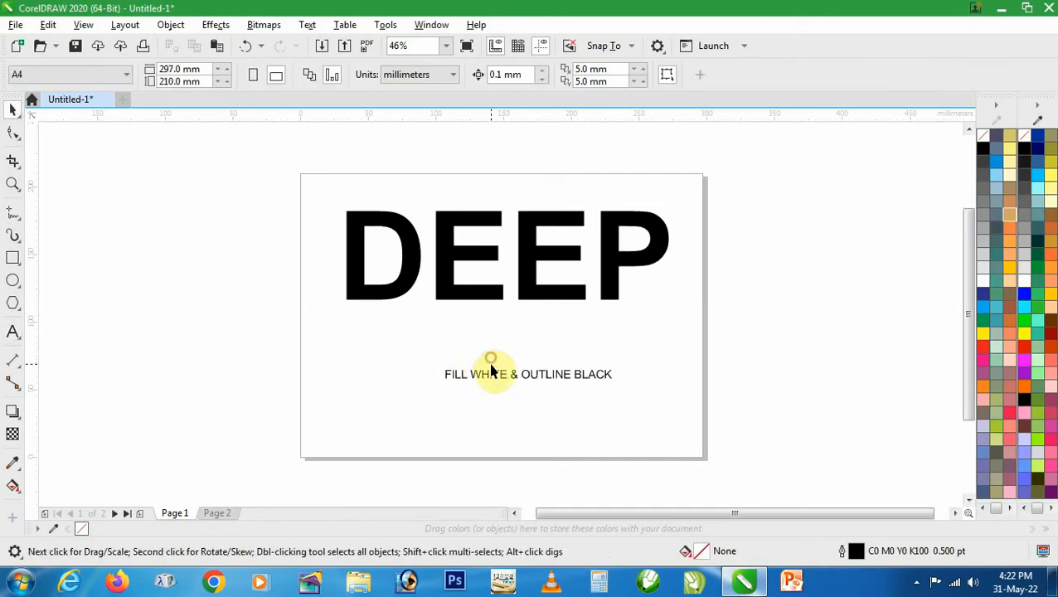
{"action": "left_click", "coordinate": [491, 373]}
{"action": "left_click_drag", "start_coordinate": [618, 387], "coordinate": [746, 438]}
{"action": "left_click", "coordinate": [750, 422]}
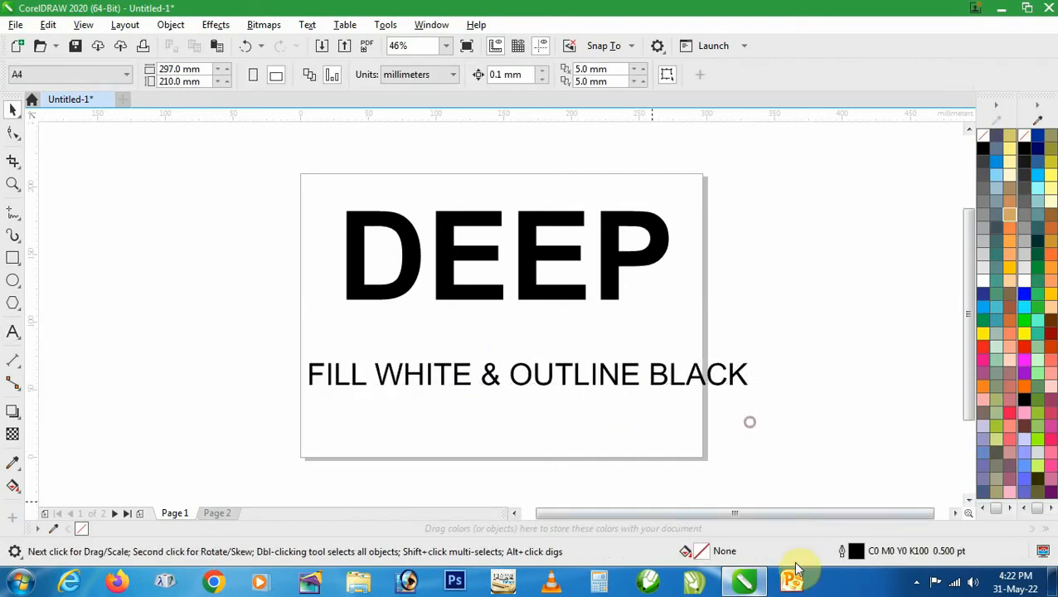
Step: Give the DEEP text a white fill and a black outline, and delete the note below it
{"action": "left_click", "coordinate": [607, 292]}
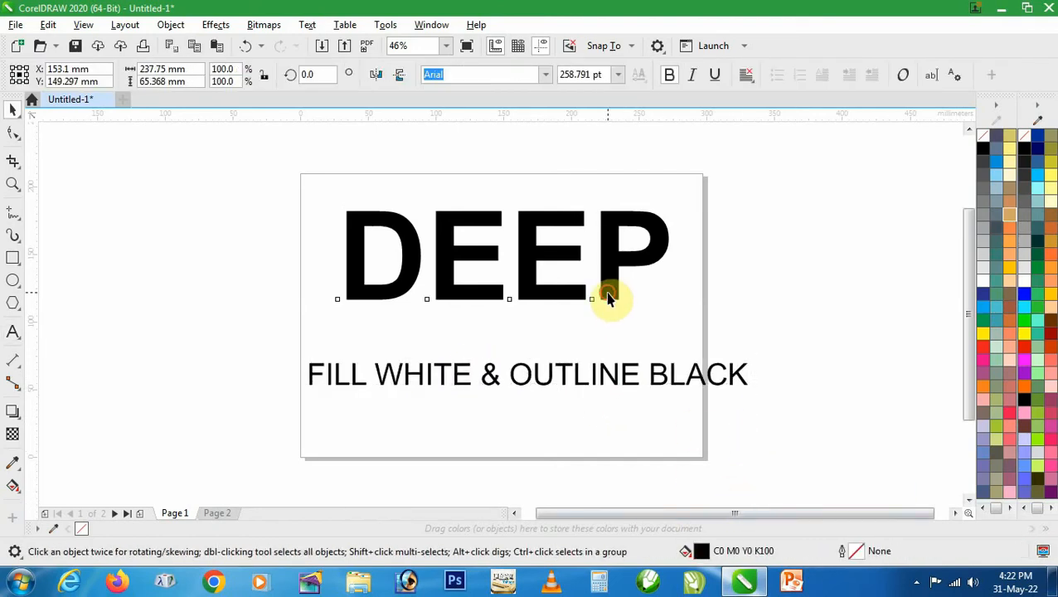
{"action": "left_click", "coordinate": [984, 281]}
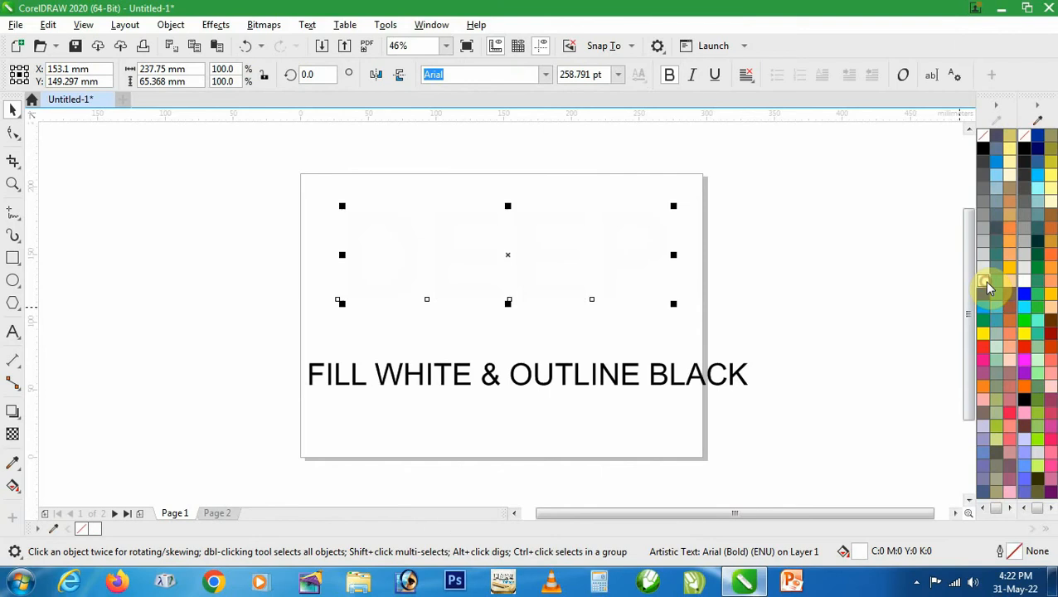
{"action": "right_click", "coordinate": [982, 150]}
{"action": "left_click", "coordinate": [700, 377]}
{"action": "key", "text": "Delete"}
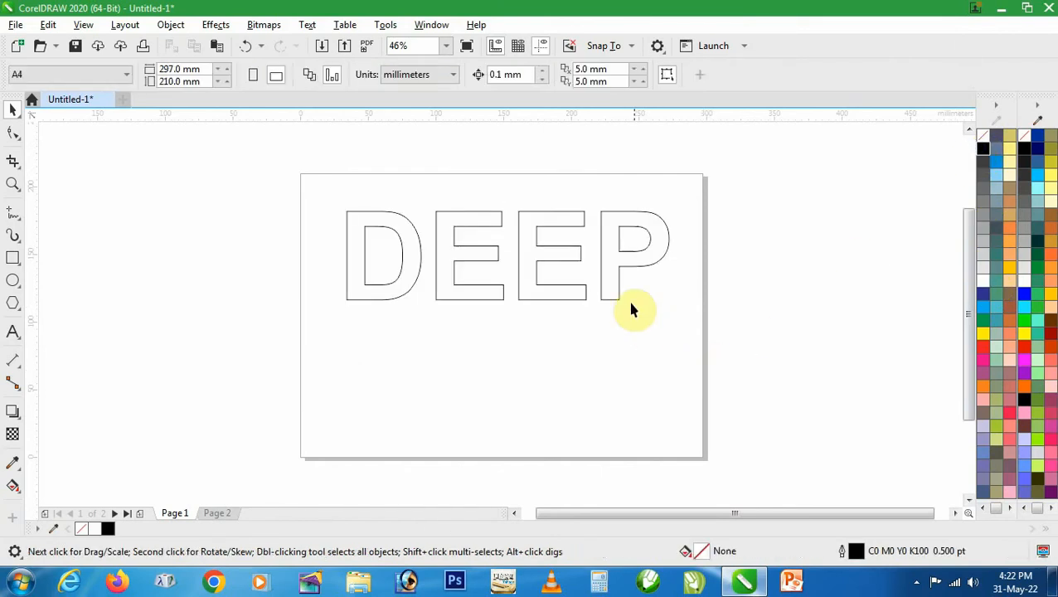
Step: Convert the DEEP text to curves
{"action": "left_click", "coordinate": [619, 279]}
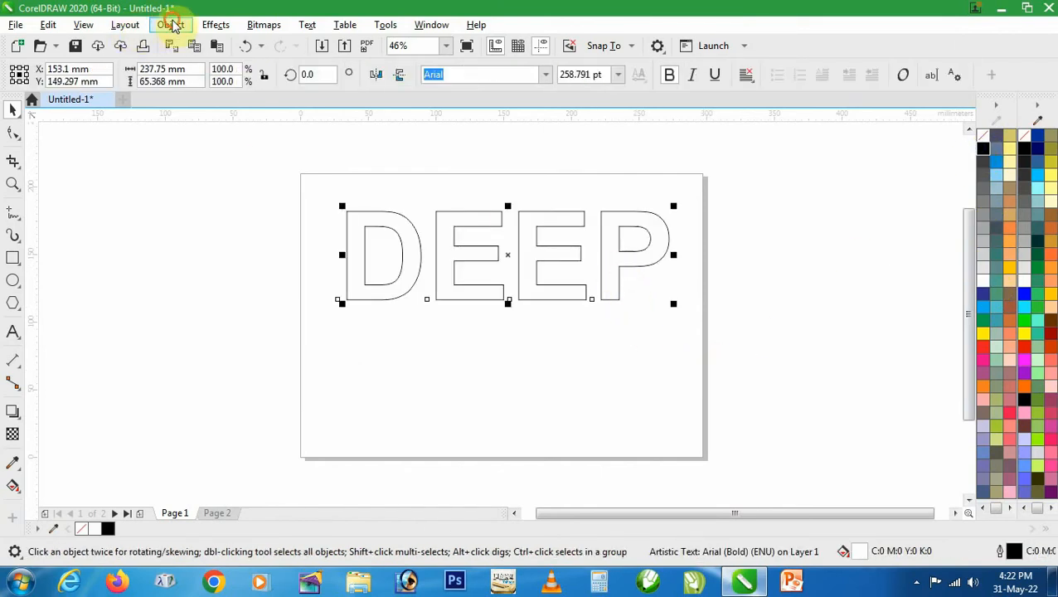
{"action": "left_click", "coordinate": [170, 24]}
{"action": "left_click", "coordinate": [255, 395]}
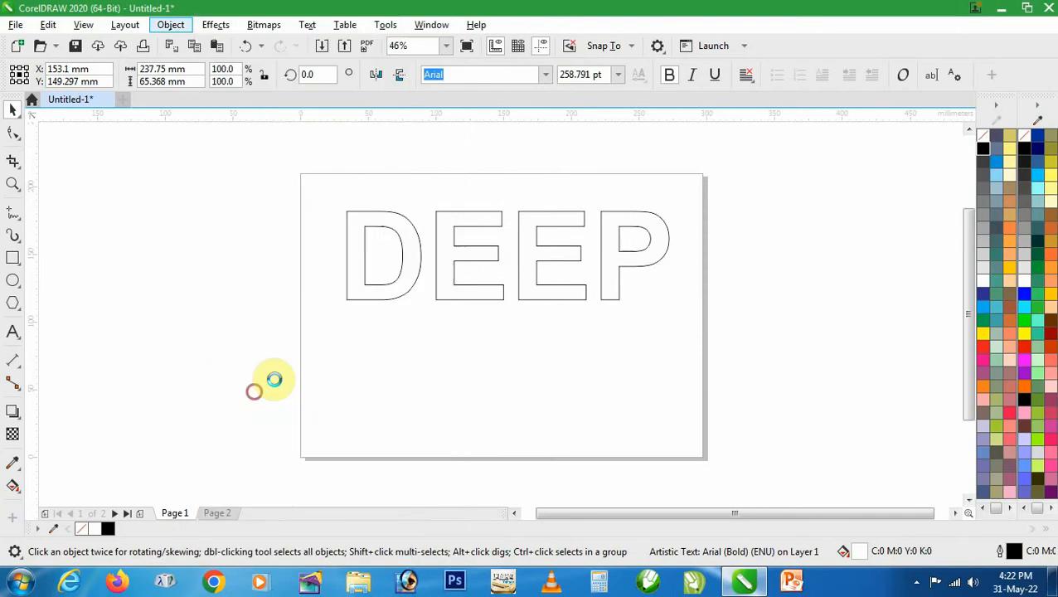
Step: Make sure snapping to objects is on for drawing on the DEEP curves
{"action": "key", "text": "z"}
{"action": "left_click_drag", "start_coordinate": [338, 200], "coordinate": [680, 320]}
{"action": "key", "text": "space"}
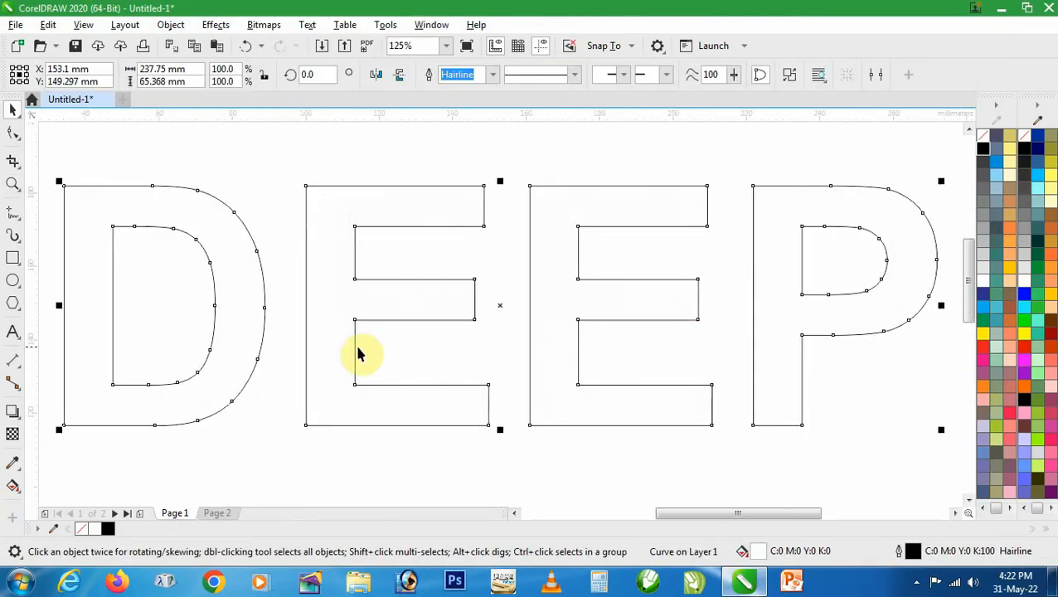
{"action": "left_click", "coordinate": [13, 214]}
{"action": "left_click", "coordinate": [607, 47]}
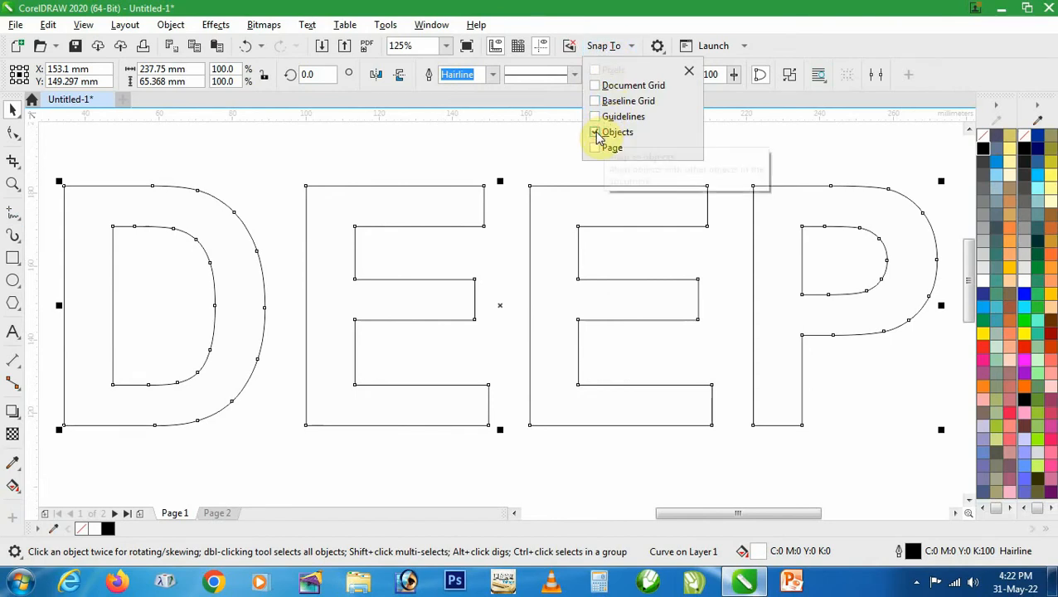
Step: Draw three straight Freehand lines across the D: about 22 × 22 mm from its outer upper-left corner, 21 × 36 mm and 15 × 26 mm from its inner contour
{"action": "left_click", "coordinate": [14, 216]}
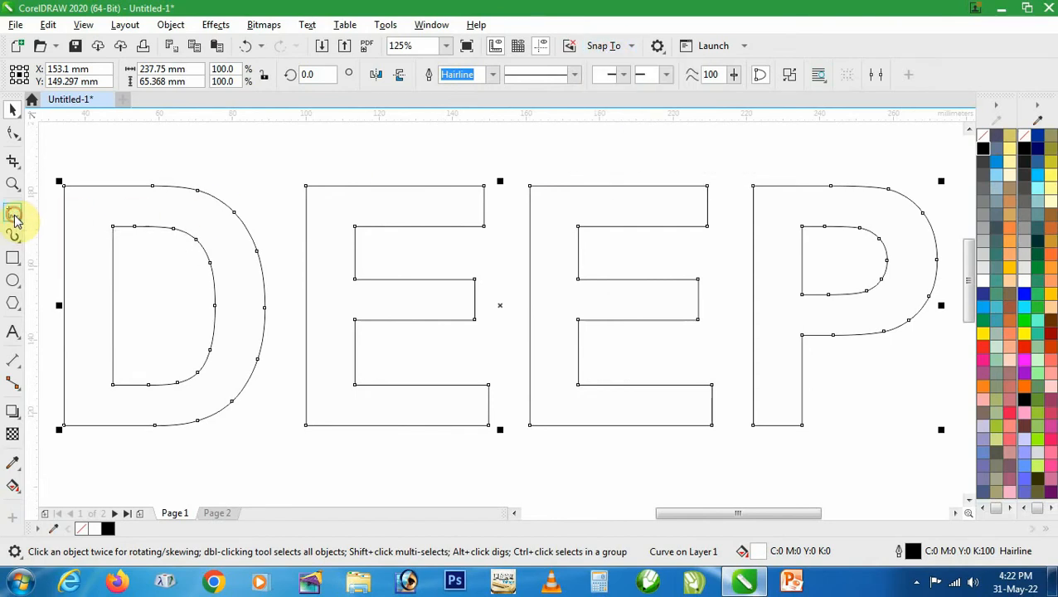
{"action": "left_click", "coordinate": [73, 215]}
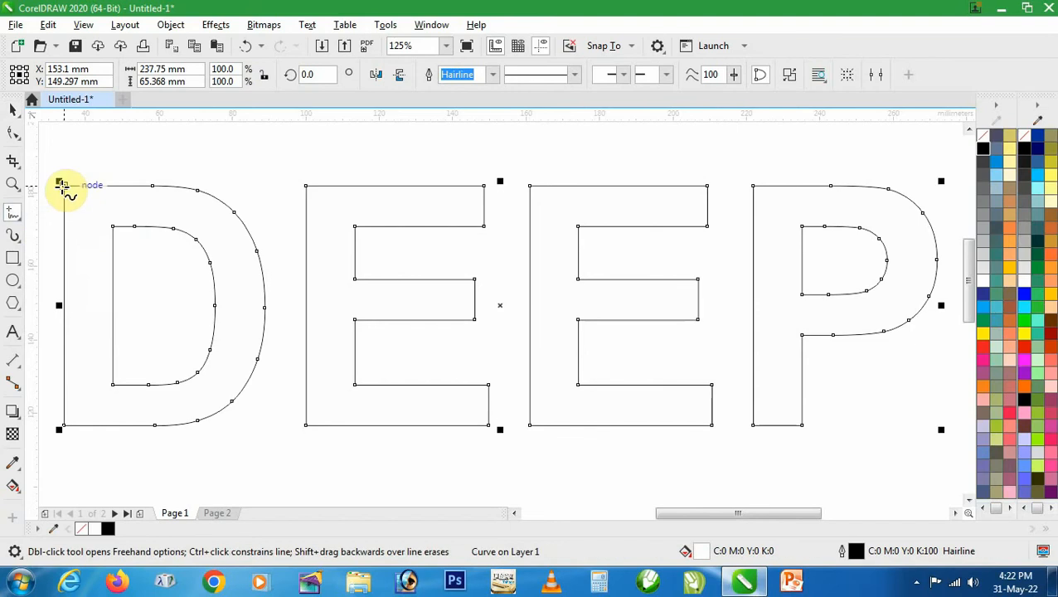
{"action": "left_click", "coordinate": [62, 185]}
{"action": "left_click", "coordinate": [149, 270]}
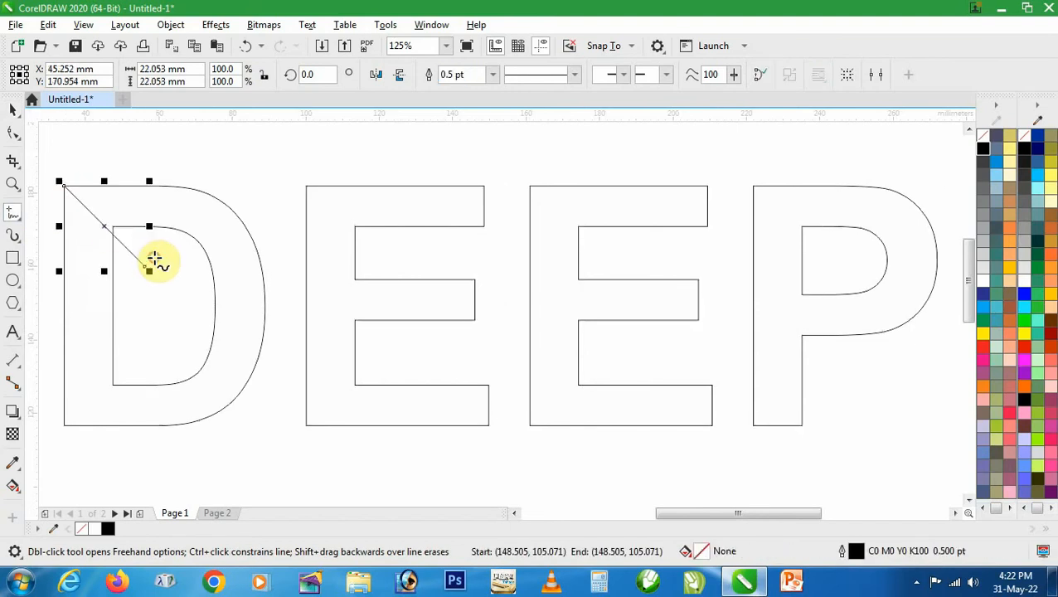
{"action": "left_click", "coordinate": [199, 243]}
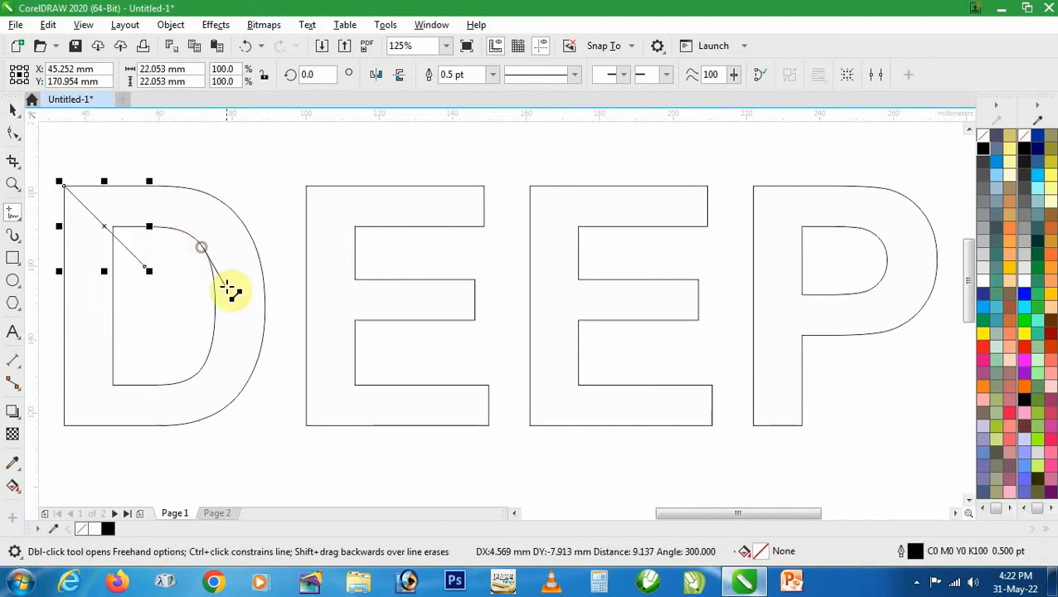
{"action": "left_click", "coordinate": [283, 383]}
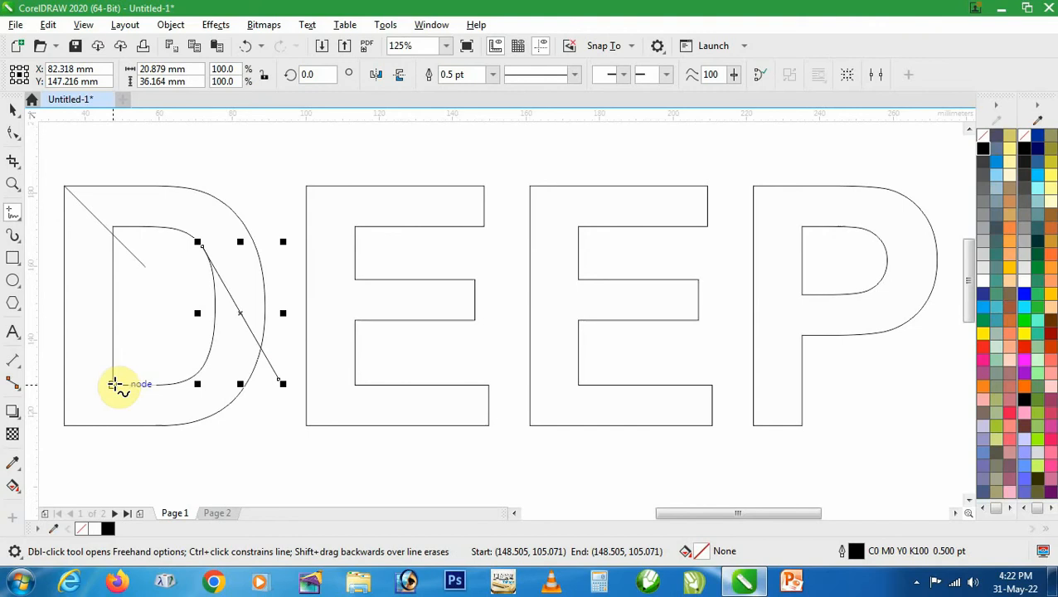
{"action": "left_click", "coordinate": [112, 384]}
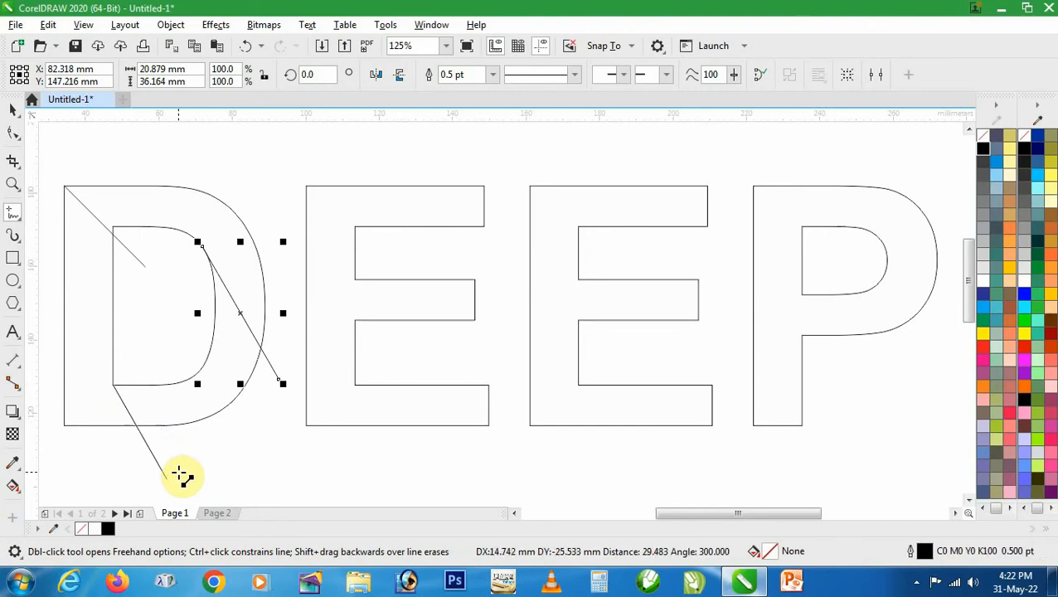
{"action": "left_click", "coordinate": [171, 479]}
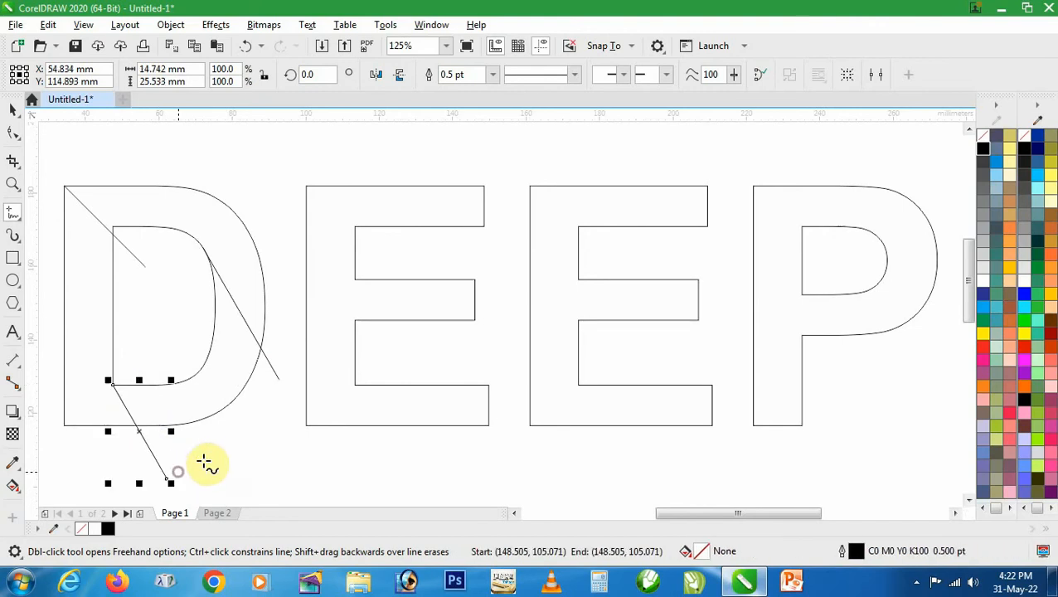
Step: Draw three 45° lines, each about 16 mm wide, downward from the first E's outer upper-left corner and the inner upper corners of its middle and lower arms
{"action": "left_click", "coordinate": [307, 187]}
{"action": "left_click", "coordinate": [365, 245]}
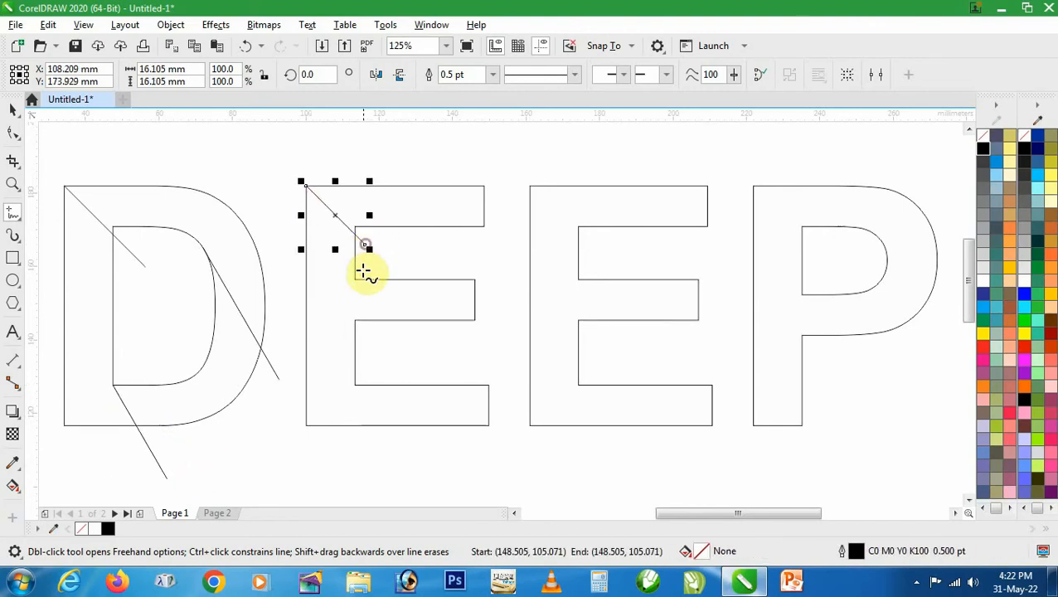
{"action": "left_click", "coordinate": [355, 280]}
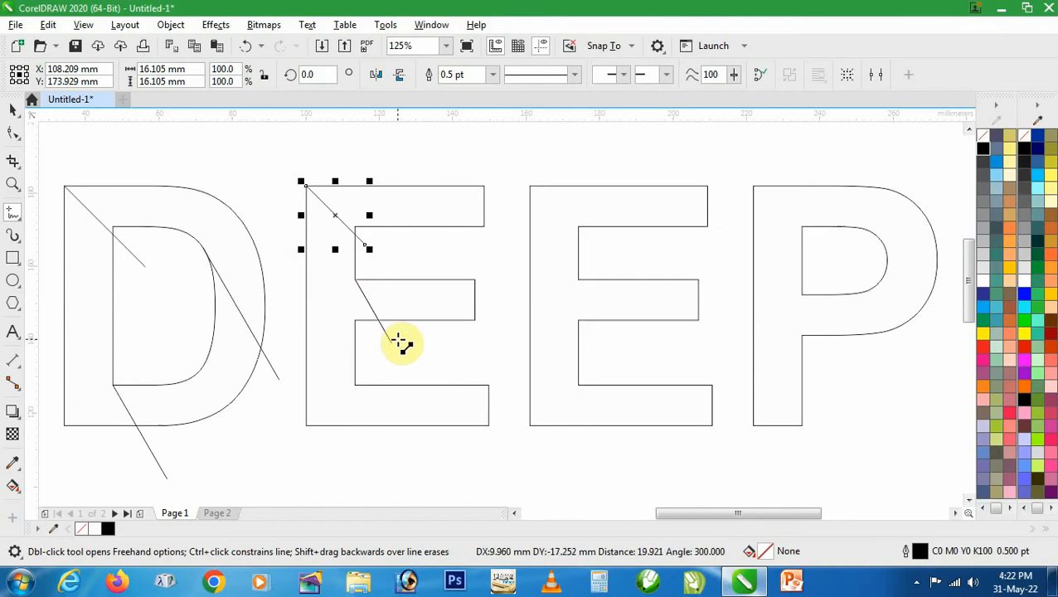
{"action": "left_click", "coordinate": [415, 339]}
{"action": "left_click", "coordinate": [355, 385]}
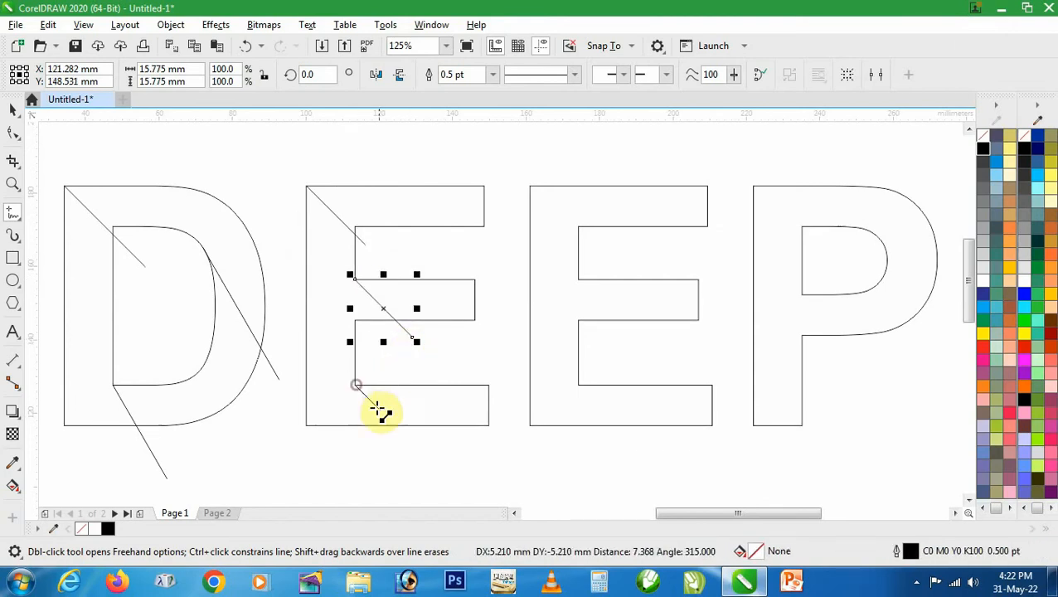
{"action": "left_click", "coordinate": [414, 446]}
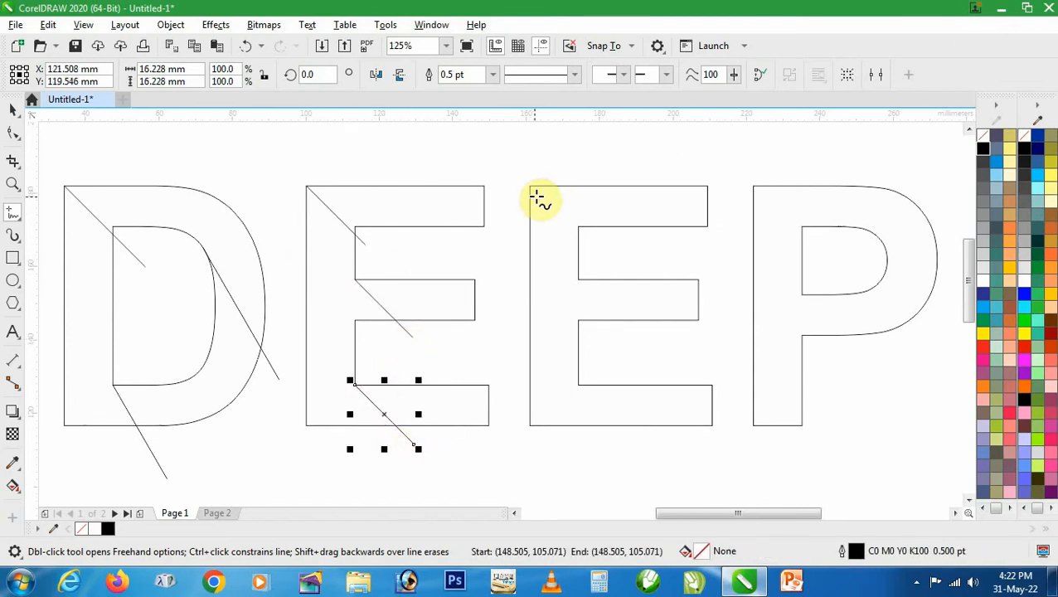
Step: Draw a 45° line about 17 mm wide inward from the second E's outer upper-left corner
{"action": "left_click", "coordinate": [531, 187]}
{"action": "left_click", "coordinate": [594, 248]}
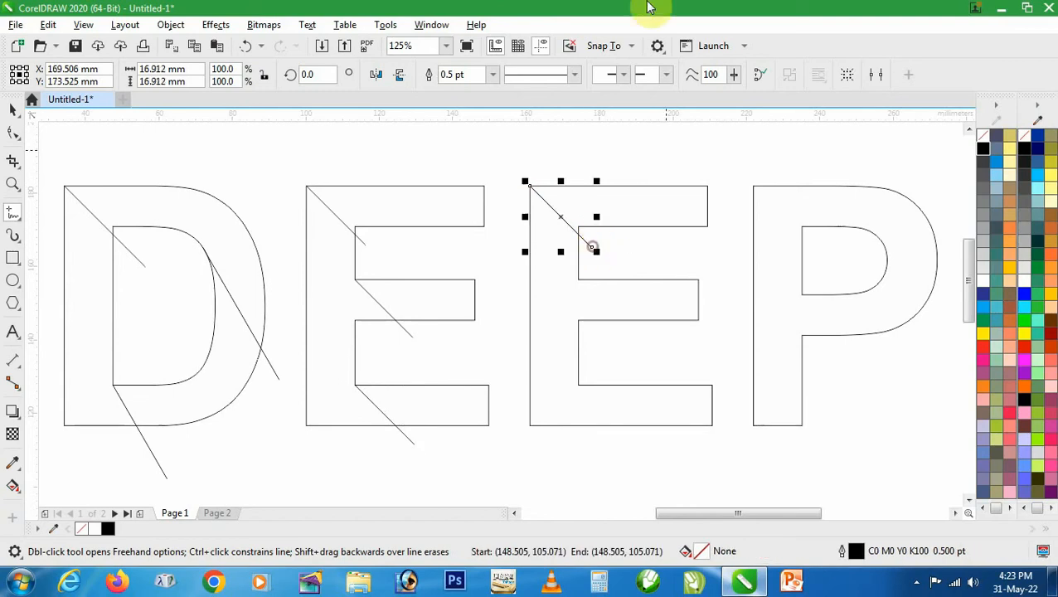
{"action": "left_click", "coordinate": [579, 322]}
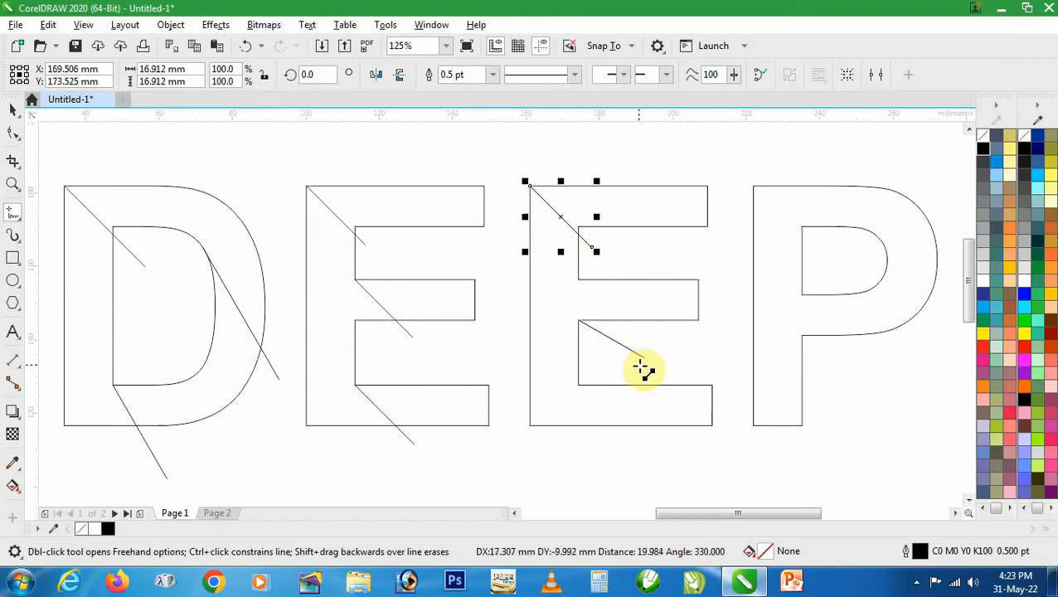
{"action": "left_click", "coordinate": [641, 367]}
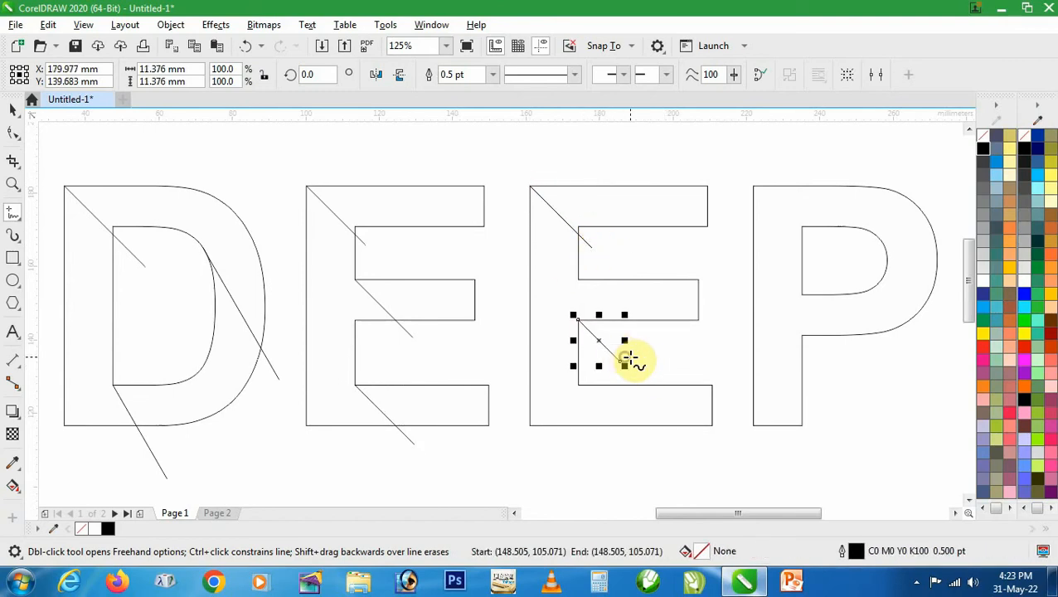
{"action": "key", "text": "ctrl+z"}
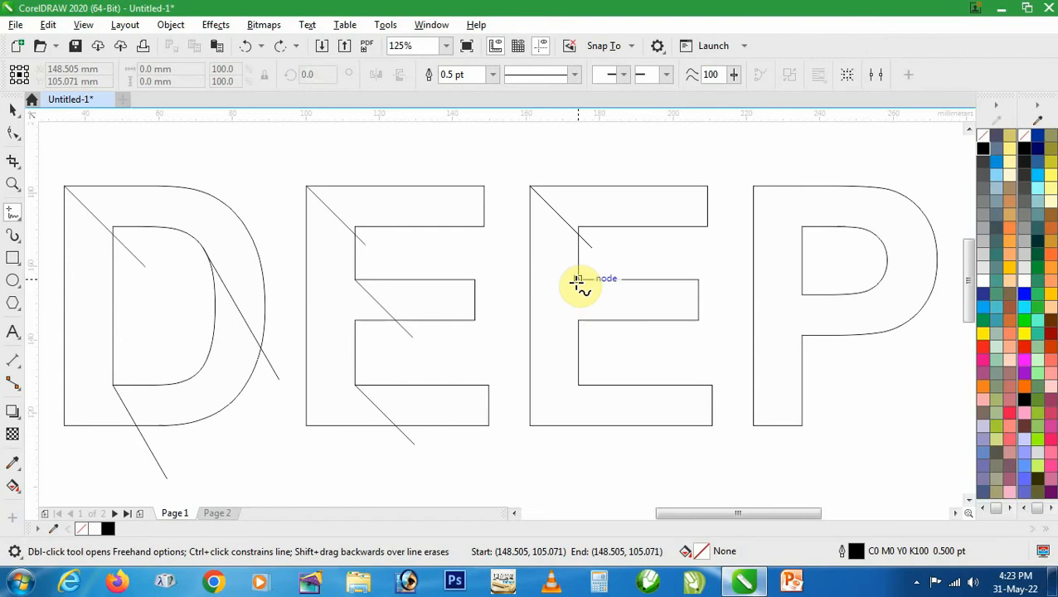
Step: Draw two 45° lines, about 18 mm and 19 mm wide, from the inner upper corners of the second E's middle and lower arms
{"action": "left_click", "coordinate": [578, 280]}
{"action": "left_click", "coordinate": [642, 347]}
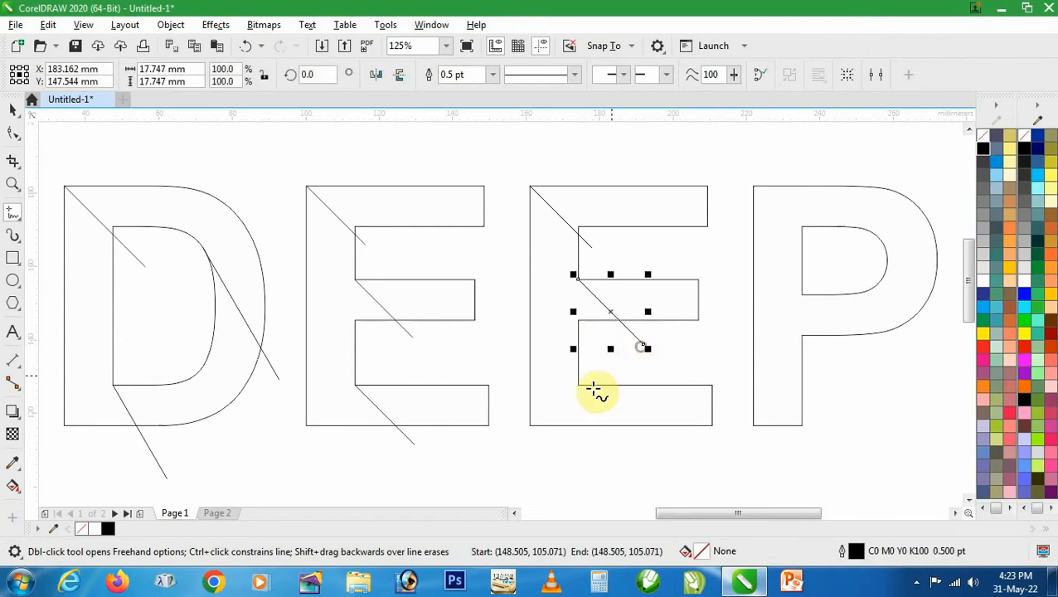
{"action": "left_click", "coordinate": [580, 384]}
{"action": "left_click", "coordinate": [647, 454]}
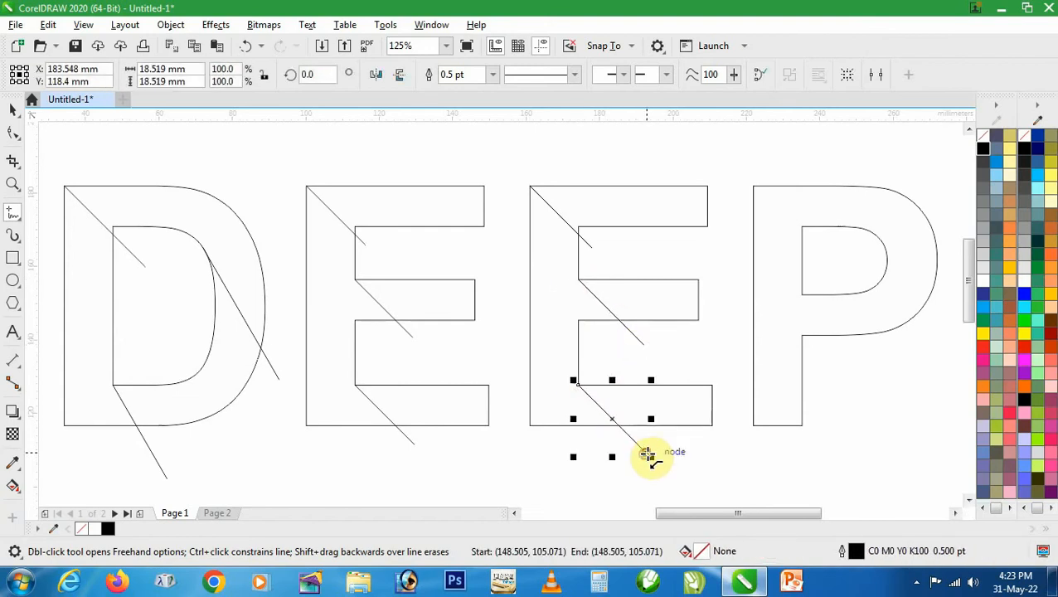
Step: Draw three lines across the P: about 17 × 17 mm from its outer upper-left corner, 15 × 26 mm from the inner curve, and one from the inner lower-left corner
{"action": "left_click", "coordinate": [754, 187]}
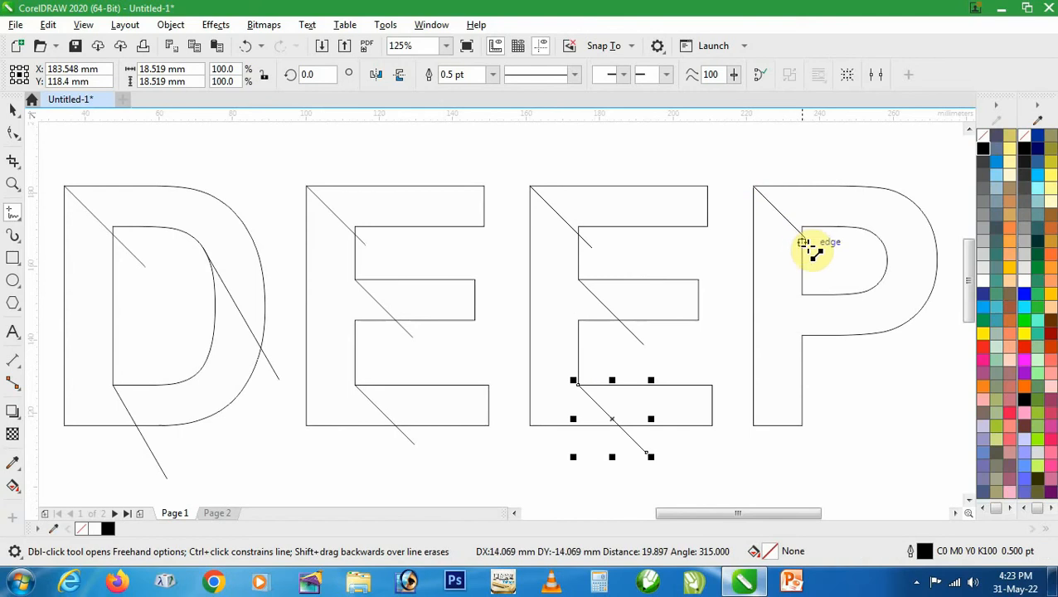
{"action": "left_click", "coordinate": [817, 251]}
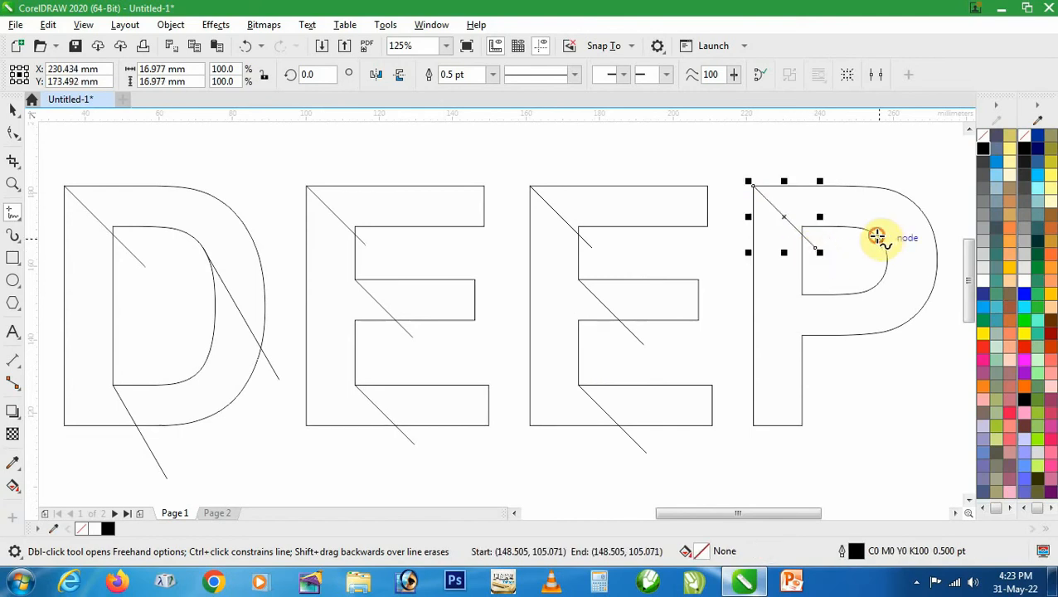
{"action": "left_click", "coordinate": [877, 236]}
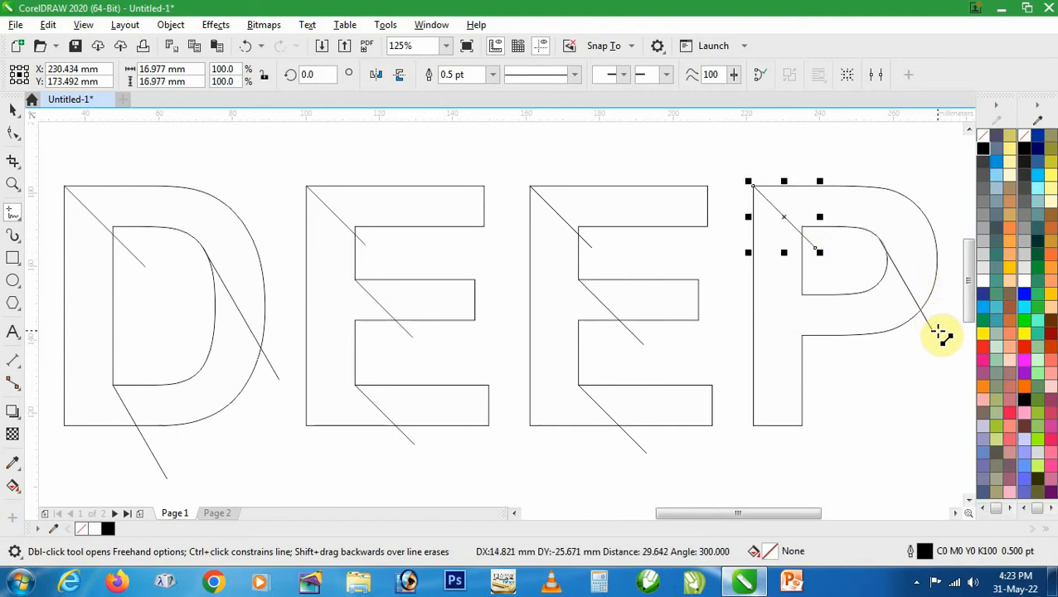
{"action": "left_click", "coordinate": [938, 336]}
{"action": "left_click", "coordinate": [803, 294]}
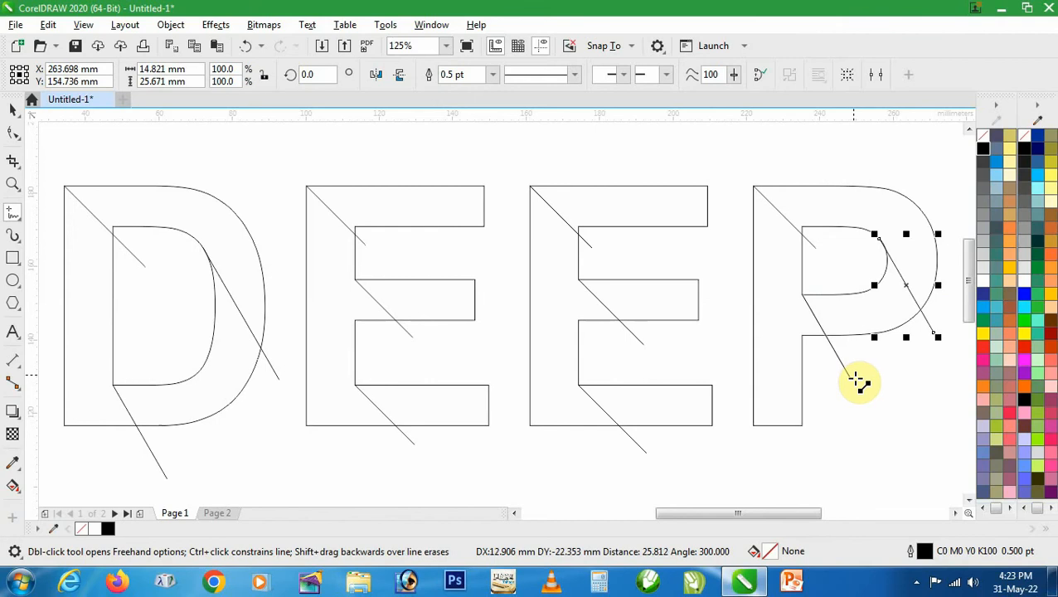
{"action": "left_click", "coordinate": [855, 383]}
{"action": "key", "text": "space"}
{"action": "key", "text": "Escape"}
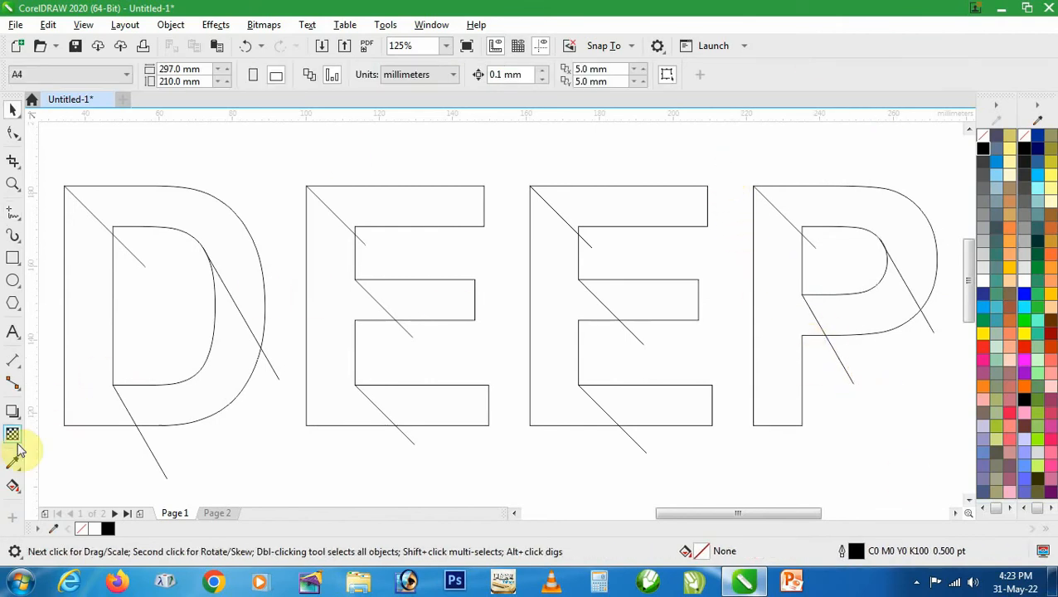
Step: Use Smart Fill to fill the divided regions of the D with pale green and a 0.5 pt black outline
{"action": "left_click", "coordinate": [16, 487]}
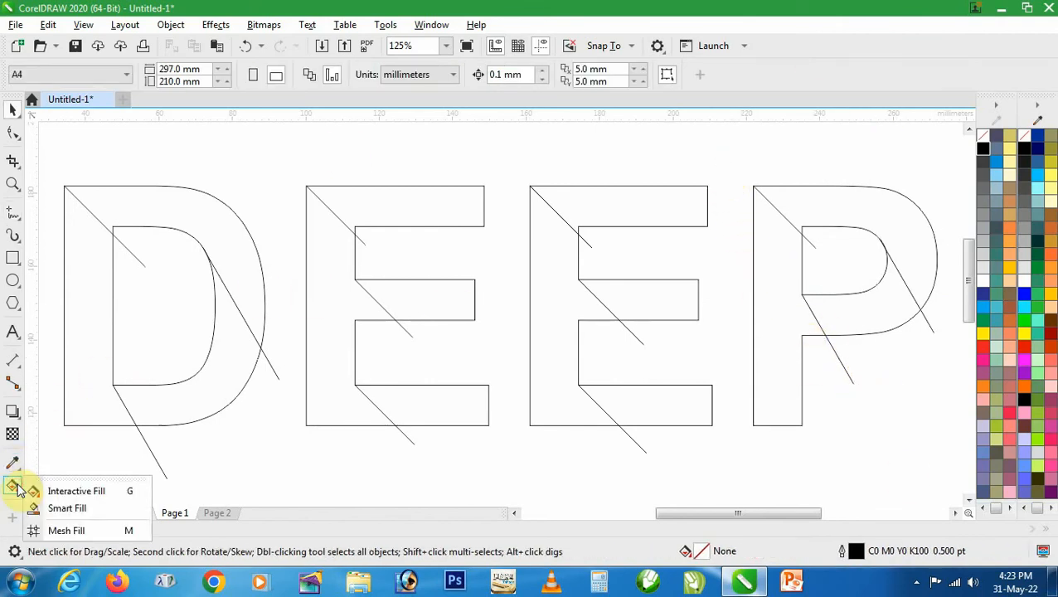
{"action": "left_click", "coordinate": [70, 509]}
{"action": "left_click", "coordinate": [87, 371]}
{"action": "left_click", "coordinate": [210, 371]}
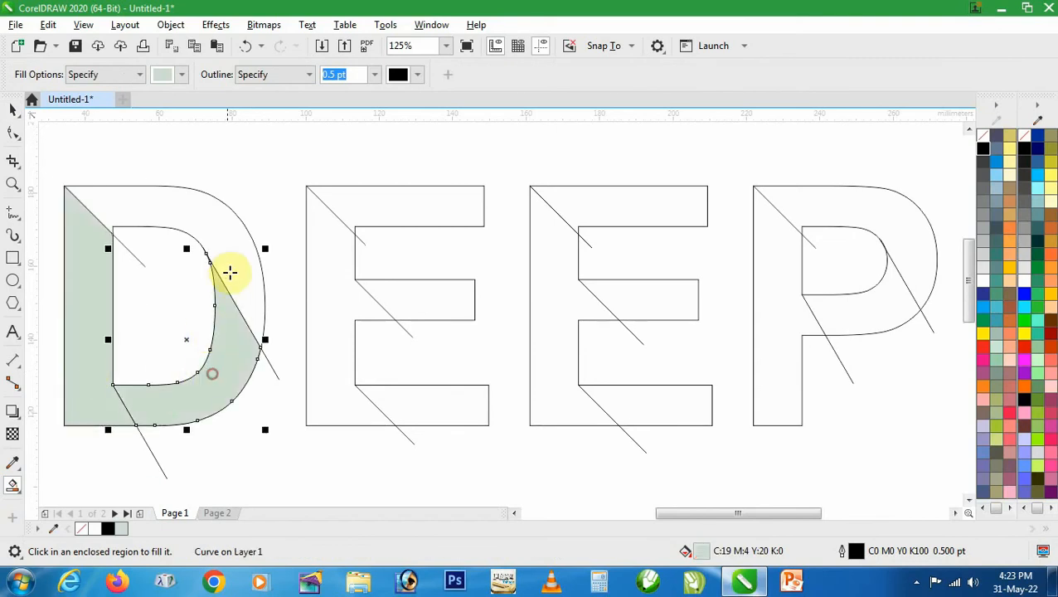
{"action": "left_click", "coordinate": [234, 261]}
Step: Smart-fill the three arms and the stem of the first E as separate pale green regions
{"action": "left_click", "coordinate": [397, 208]}
{"action": "left_click", "coordinate": [394, 290]}
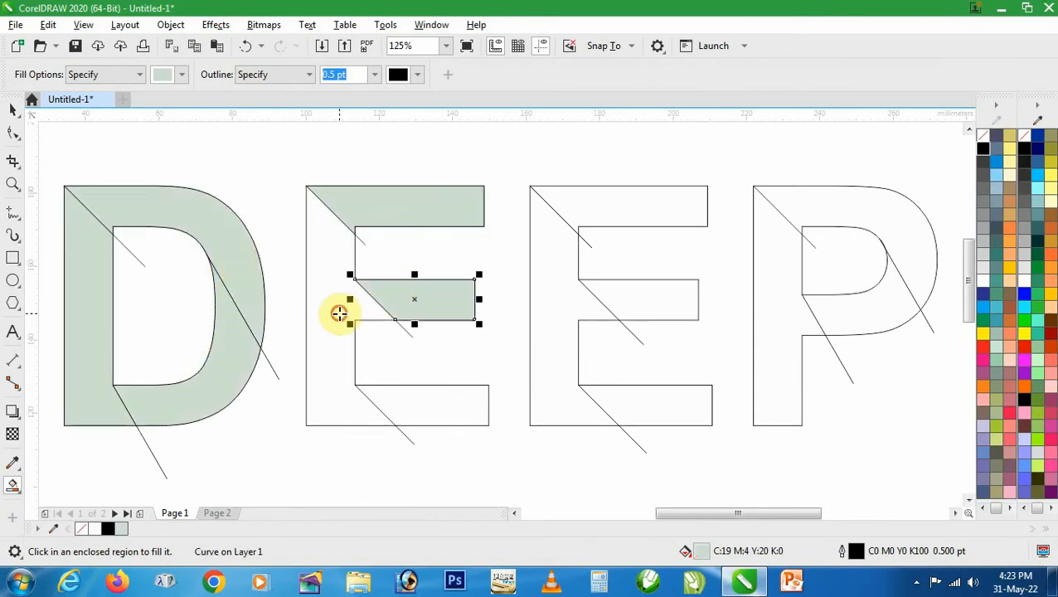
{"action": "left_click", "coordinate": [339, 314]}
{"action": "left_click", "coordinate": [416, 406]}
Step: Smart-fill the second E's three arms and its stem as separate pale green regions
{"action": "left_click", "coordinate": [623, 412]}
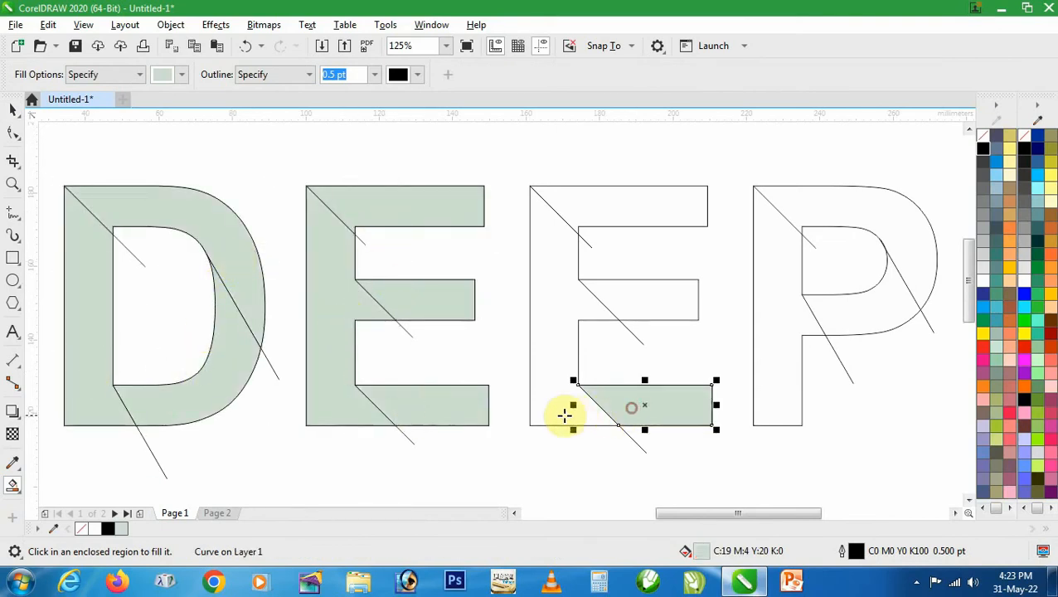
{"action": "left_click", "coordinate": [563, 415]}
{"action": "left_click", "coordinate": [628, 299]}
{"action": "left_click", "coordinate": [611, 207]}
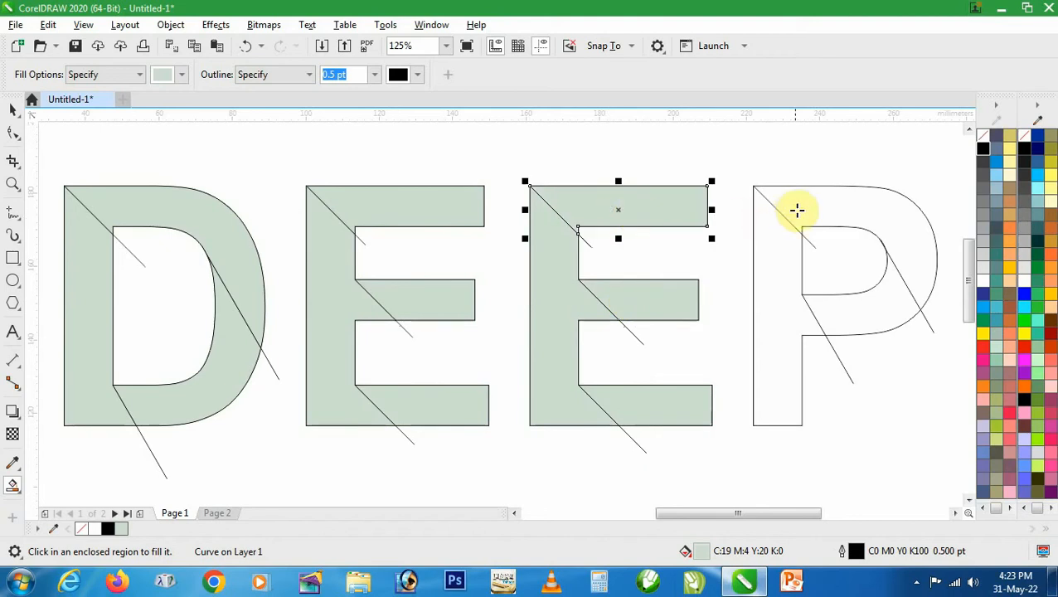
Step: Smart-fill the P's upper bowl, stem and lower bowl section as separate pale green regions
{"action": "left_click", "coordinate": [798, 210]}
{"action": "left_click", "coordinate": [771, 301]}
{"action": "left_click", "coordinate": [832, 304]}
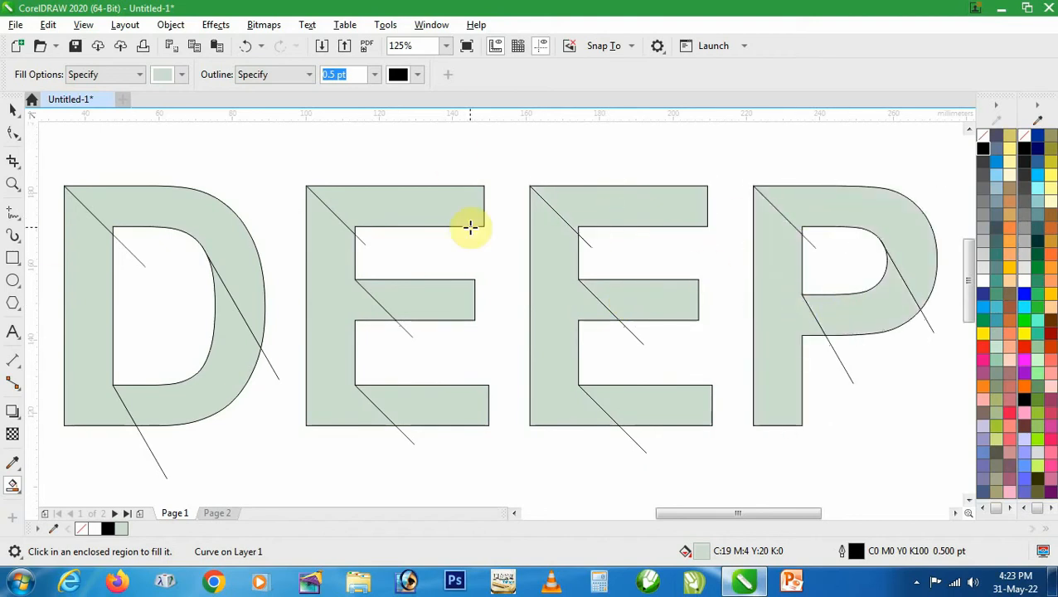
Step: Select all the smart-filled pieces of the four letters and move them below the original outlines and dividing lines
{"action": "key", "text": "space"}
{"action": "scroll", "coordinate": [486, 233], "scroll_direction": "down", "scroll_amount": 1}
{"action": "left_click", "coordinate": [433, 189]}
{"action": "key", "text": "F2"}
{"action": "left_click_drag", "start_coordinate": [254, 189], "coordinate": [781, 384]}
{"action": "left_click", "coordinate": [817, 235]}
{"action": "left_click", "coordinate": [795, 283], "text": "shift"}
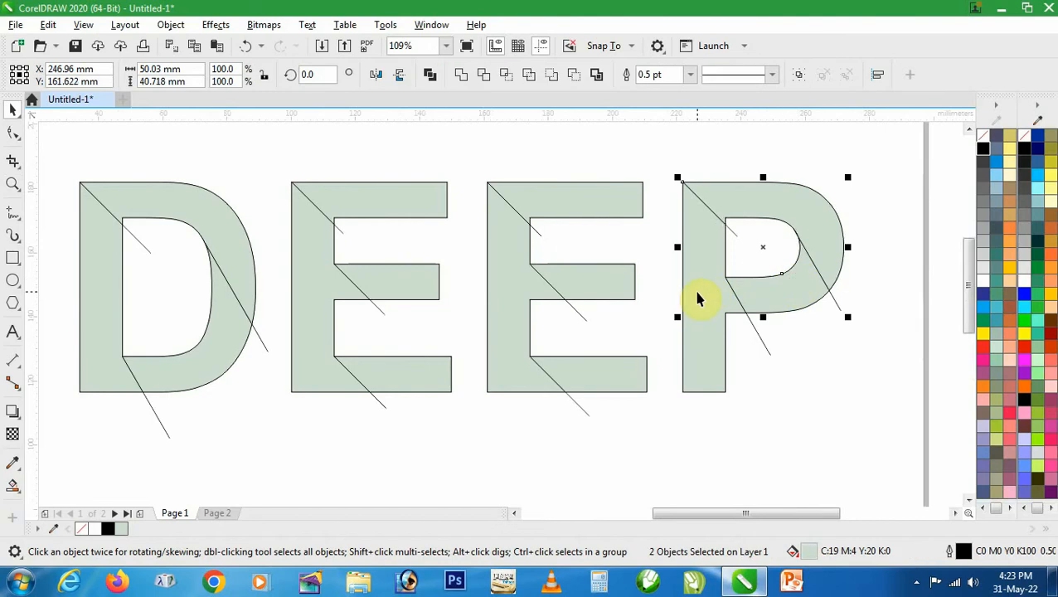
{"action": "left_click", "coordinate": [590, 284], "text": "shift"}
{"action": "left_click", "coordinate": [517, 262], "text": "shift"}
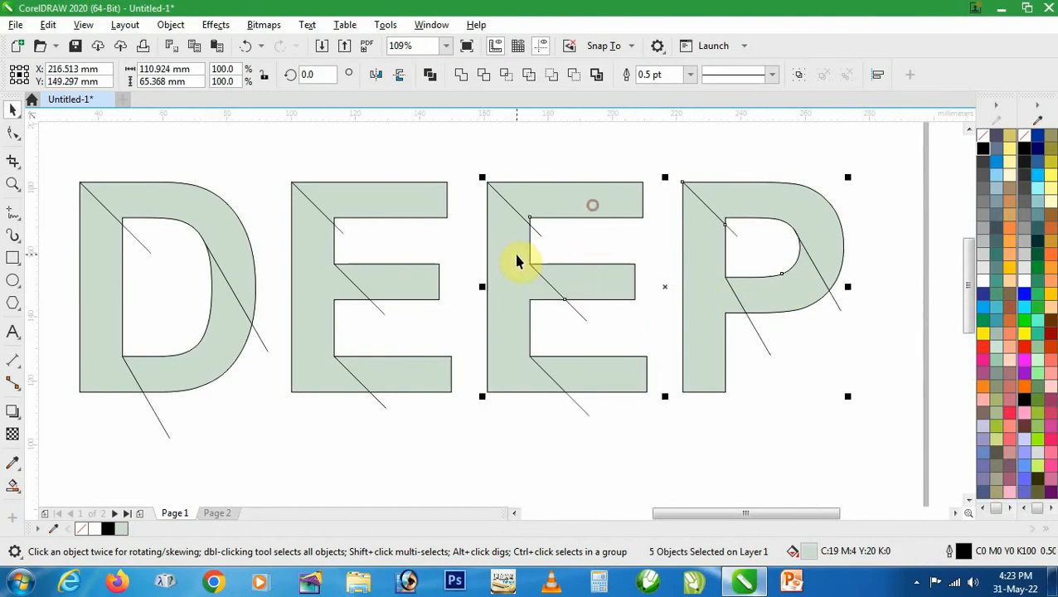
{"action": "left_click", "coordinate": [423, 386], "text": "shift"}
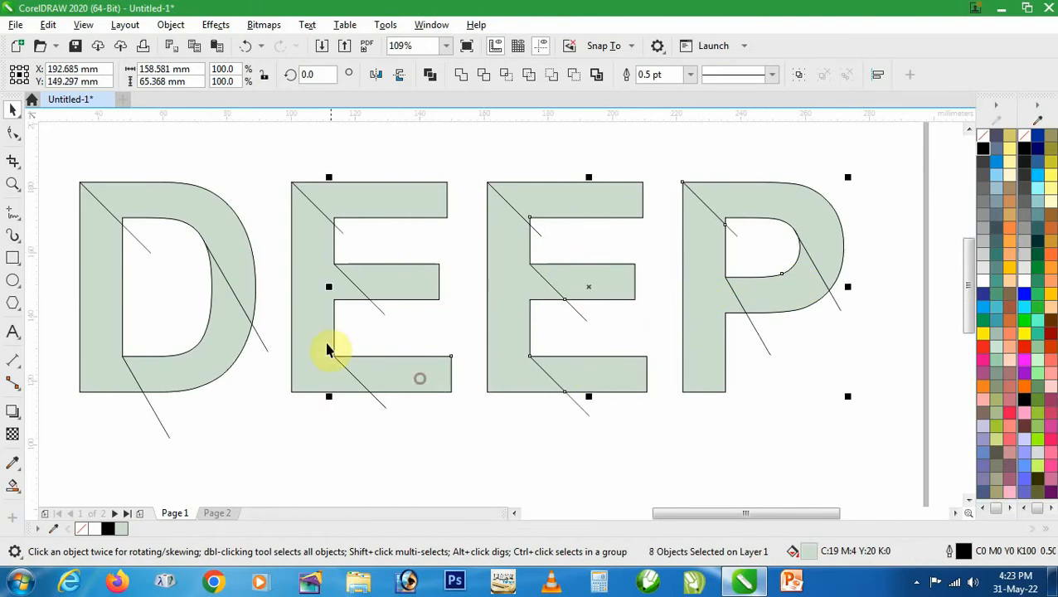
{"action": "left_click", "coordinate": [334, 344], "text": "shift"}
{"action": "left_click", "coordinate": [387, 287], "text": "shift"}
{"action": "left_click", "coordinate": [394, 204], "text": "shift"}
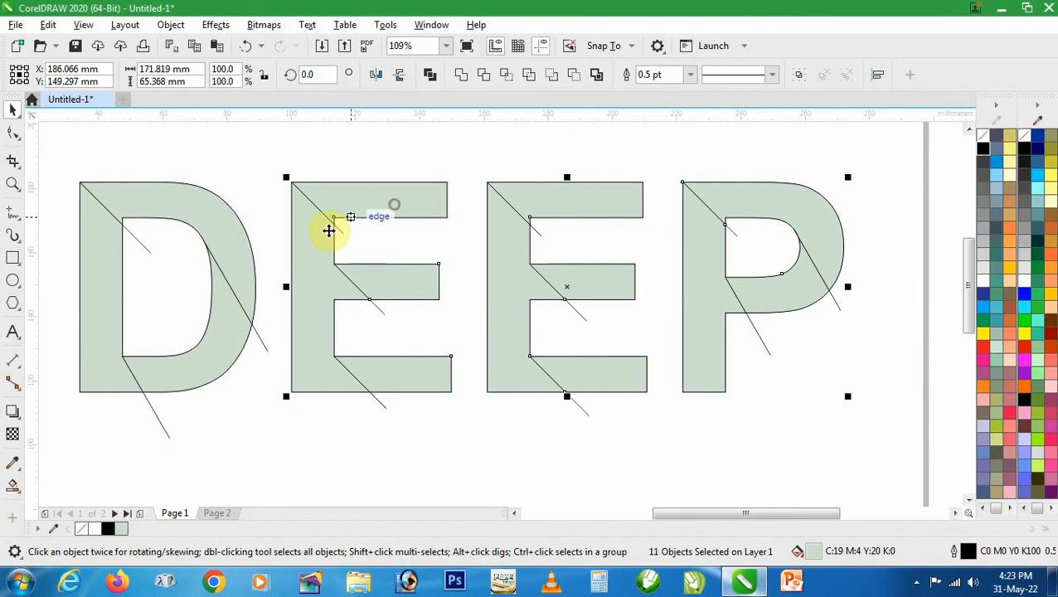
{"action": "left_click", "coordinate": [225, 242], "text": "shift"}
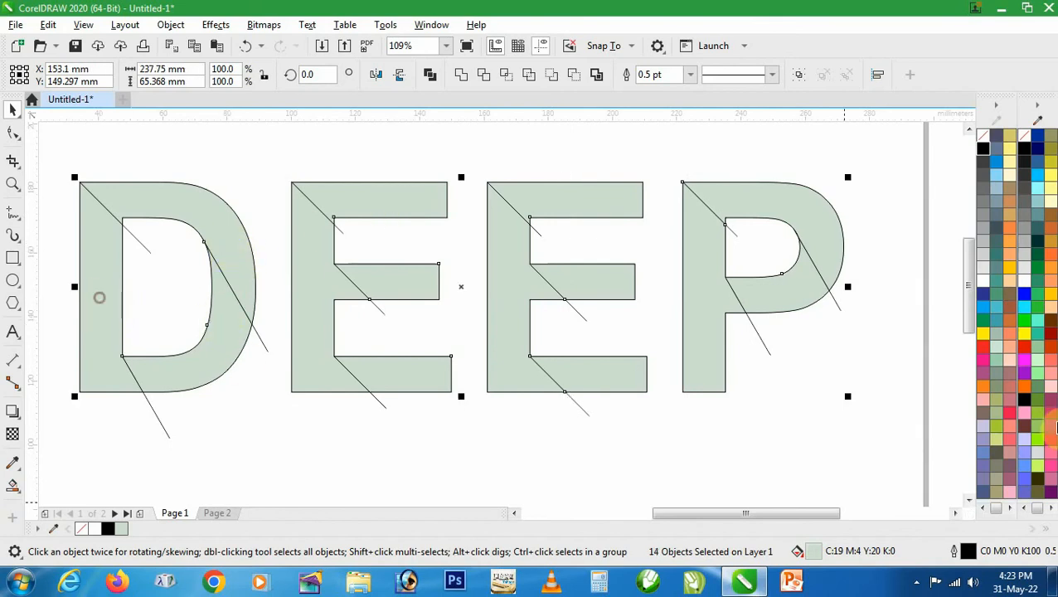
{"action": "scroll", "coordinate": [437, 265], "scroll_direction": "down", "scroll_amount": 5}
{"action": "left_click_drag", "start_coordinate": [449, 267], "coordinate": [443, 358]}
Step: Delete the original DEEP outlines with their dividing lines and move the filled letter pieces back up the page
{"action": "left_click", "coordinate": [657, 335]}
{"action": "left_click_drag", "start_coordinate": [316, 218], "coordinate": [569, 312]}
{"action": "key", "text": "Delete"}
{"action": "left_click_drag", "start_coordinate": [290, 295], "coordinate": [604, 408]}
{"action": "left_click_drag", "start_coordinate": [504, 323], "coordinate": [507, 290]}
{"action": "left_click", "coordinate": [586, 321]}
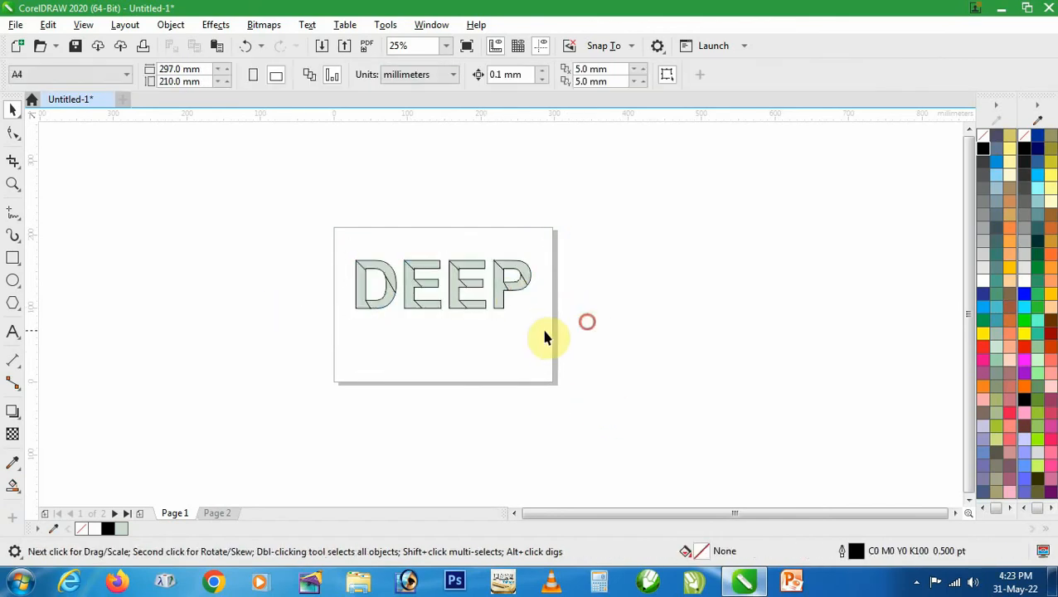
Step: Draw a circle about 66 mm in diameter to the right of the page and fill it with gold (C0 M20 Y60 K20)
{"action": "left_click", "coordinate": [14, 286]}
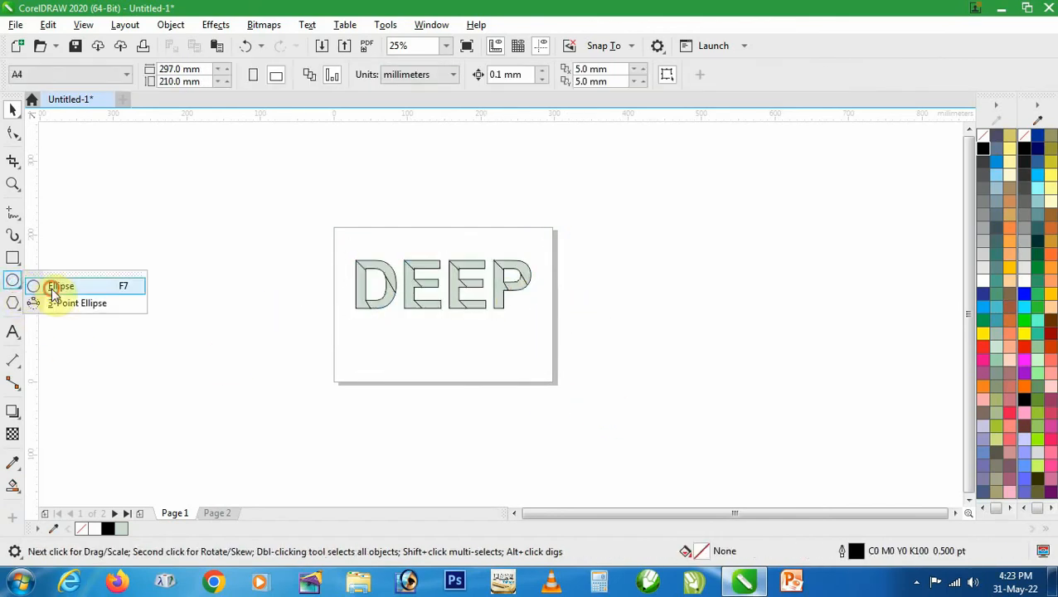
{"action": "left_click", "coordinate": [48, 287]}
{"action": "left_click_drag", "start_coordinate": [628, 288], "coordinate": [679, 340]}
{"action": "left_click", "coordinate": [1017, 224]}
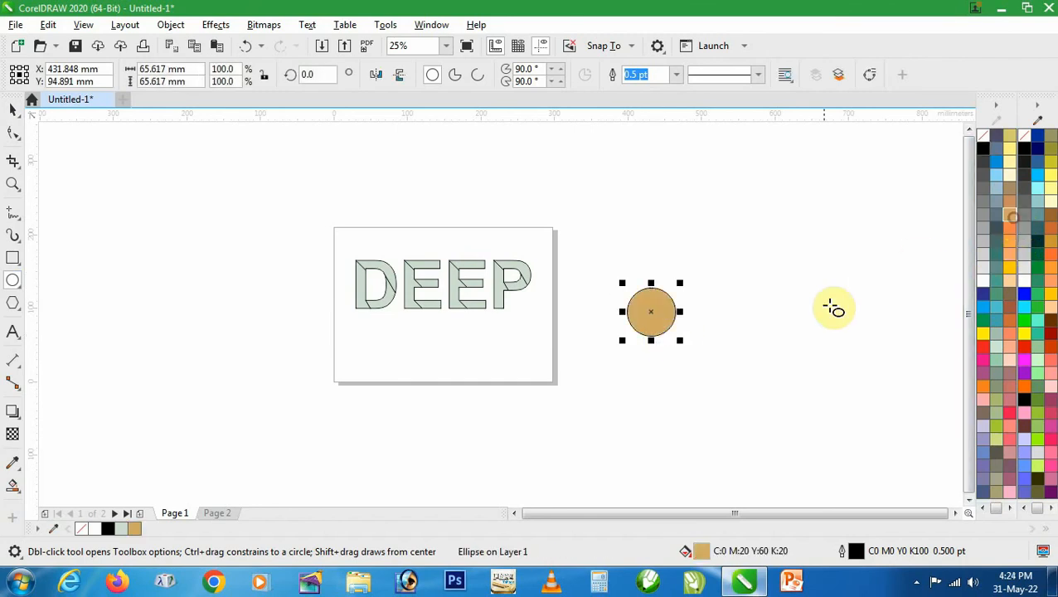
Step: Move the gold circle closer to the page edge and place a duplicate of it directly below
{"action": "left_click_drag", "start_coordinate": [655, 323], "coordinate": [611, 251]}
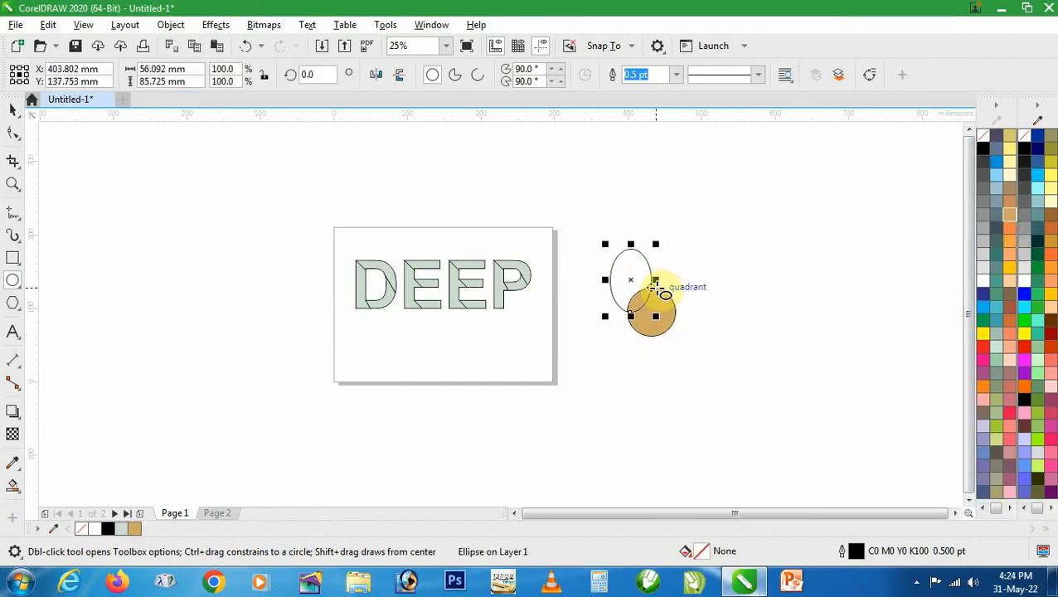
{"action": "key", "text": "ctrl+z"}
{"action": "key", "text": "space"}
{"action": "left_click_drag", "start_coordinate": [667, 312], "coordinate": [608, 318]}
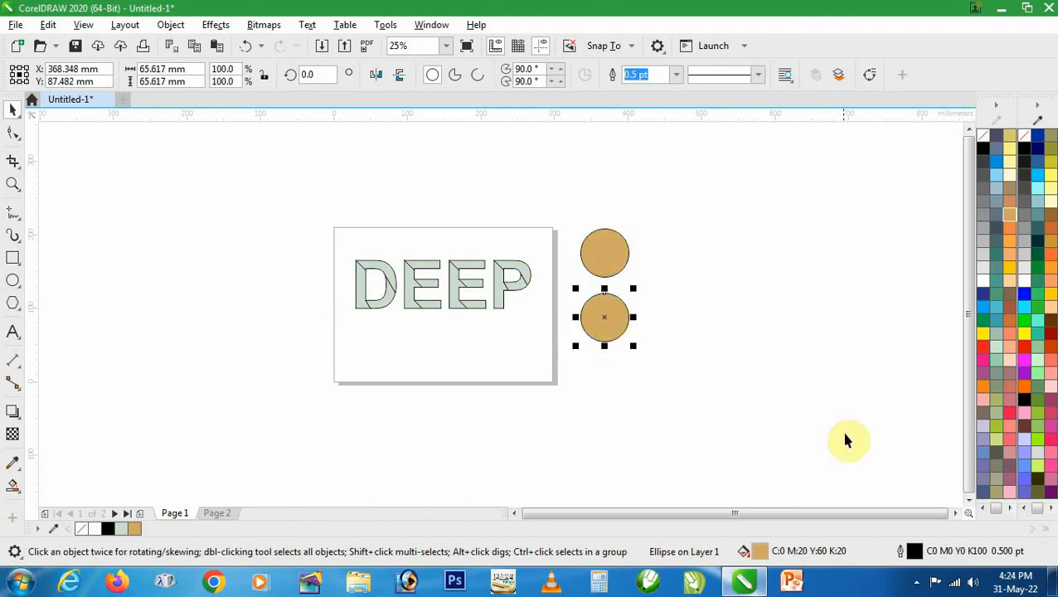
Step: Change the lower circle's uniform fill to dark brown, C49 M64 Y100 K53
{"action": "double_click", "coordinate": [761, 550]}
{"action": "left_click", "coordinate": [332, 148]}
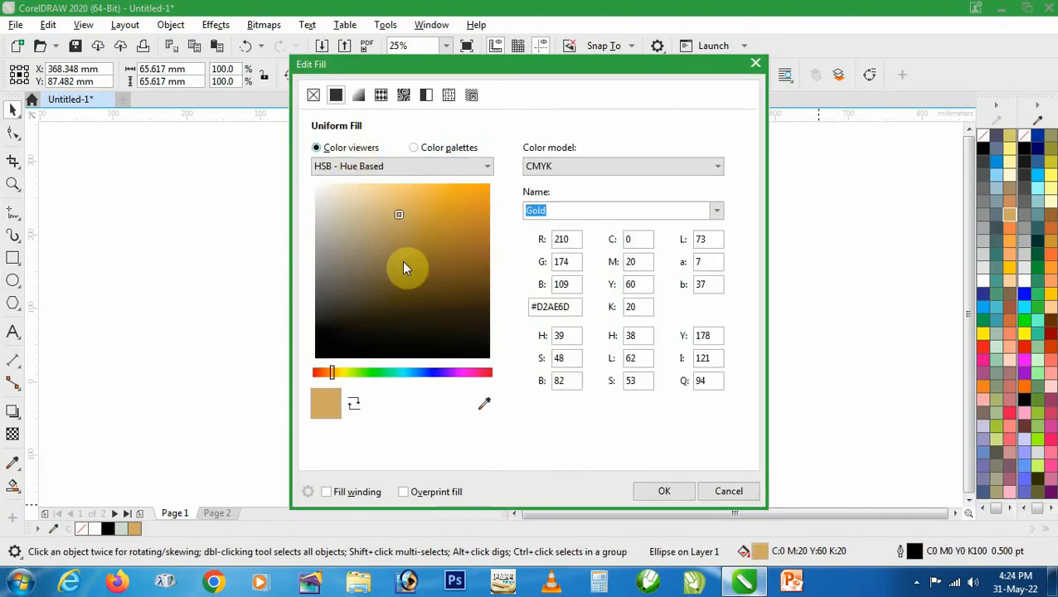
{"action": "left_click_drag", "start_coordinate": [399, 215], "coordinate": [472, 291]}
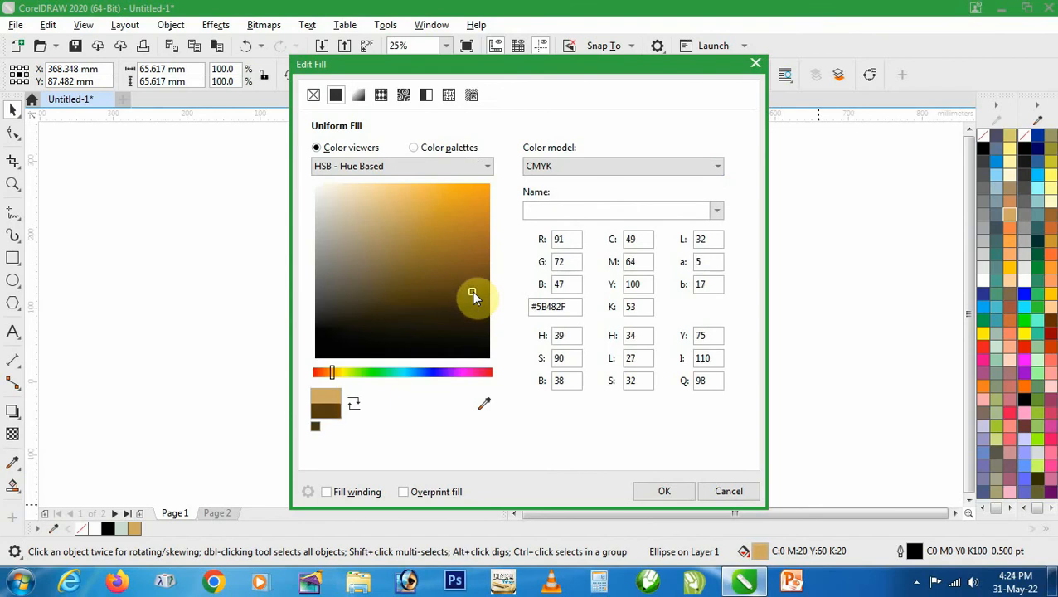
{"action": "left_click", "coordinate": [664, 491]}
Step: Fill the upper pieces of the D and P and all arms of both Es with the dark brown sampled from the lower circle
{"action": "key", "text": "z"}
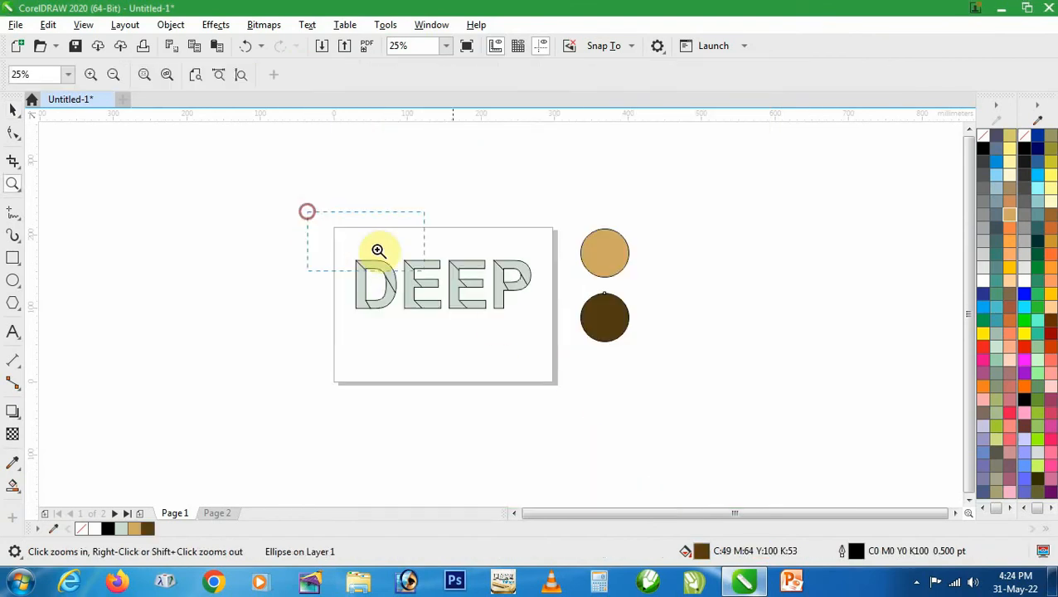
{"action": "left_click_drag", "start_coordinate": [307, 210], "coordinate": [716, 382]}
{"action": "left_click", "coordinate": [548, 359]}
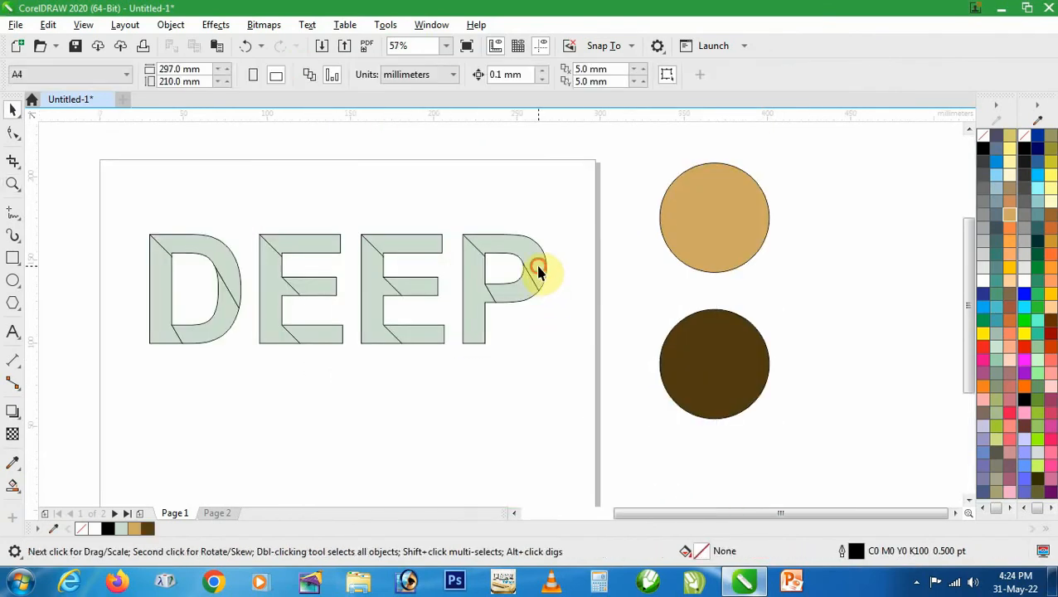
{"action": "left_click", "coordinate": [538, 271]}
{"action": "left_click", "coordinate": [426, 248], "text": "shift"}
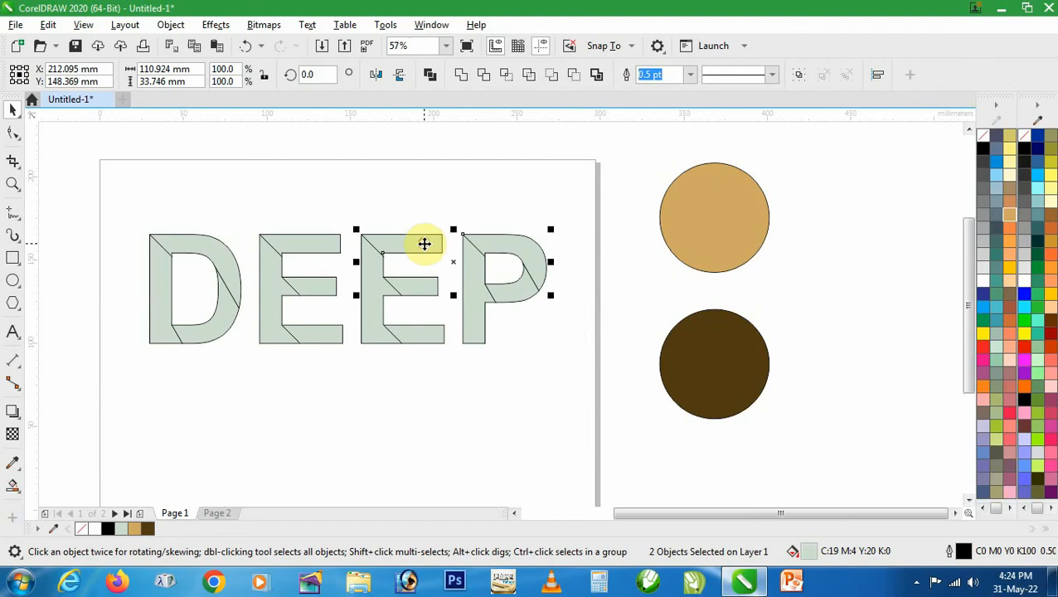
{"action": "left_click", "coordinate": [426, 290], "text": "shift"}
{"action": "left_click", "coordinate": [401, 324], "text": "shift"}
{"action": "left_click", "coordinate": [323, 286], "text": "shift"}
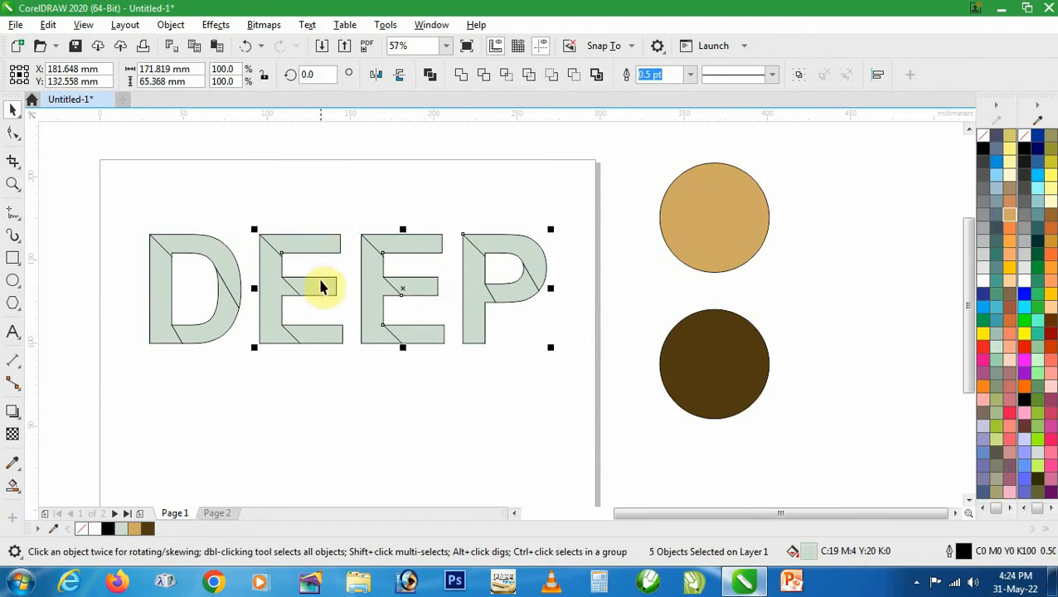
{"action": "left_click", "coordinate": [223, 265], "text": "shift"}
{"action": "left_click", "coordinate": [225, 264], "text": "shift"}
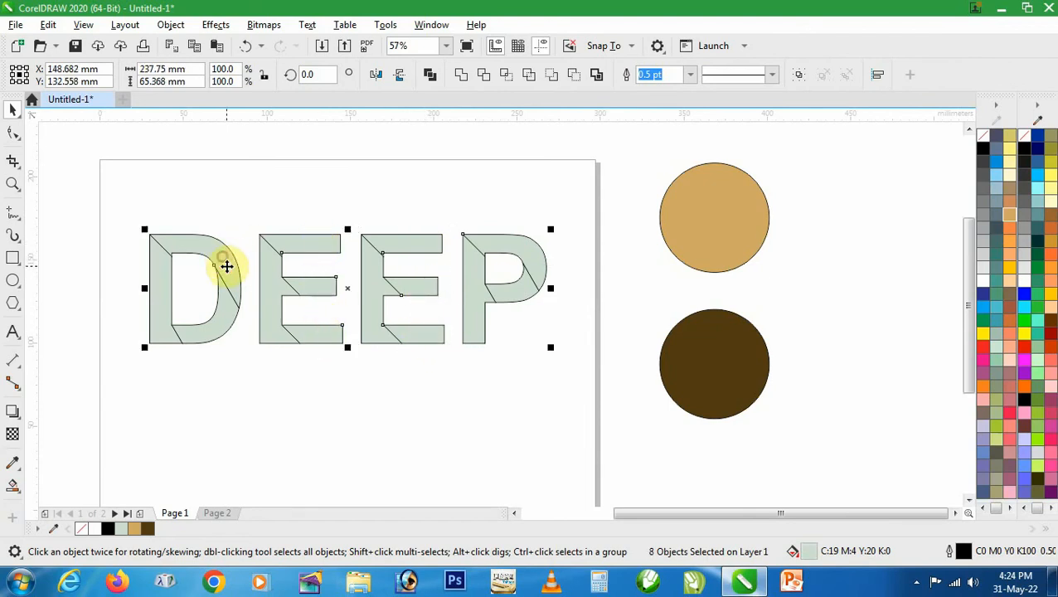
{"action": "left_click_drag", "start_coordinate": [224, 263], "coordinate": [240, 223]}
{"action": "key", "text": "ctrl+z"}
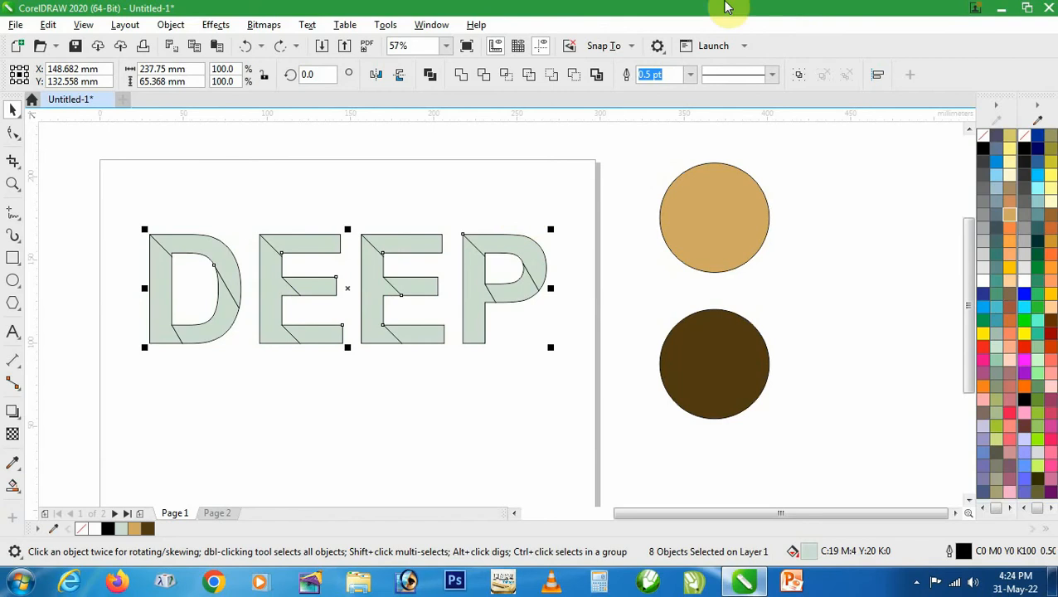
{"action": "double_click", "coordinate": [812, 552]}
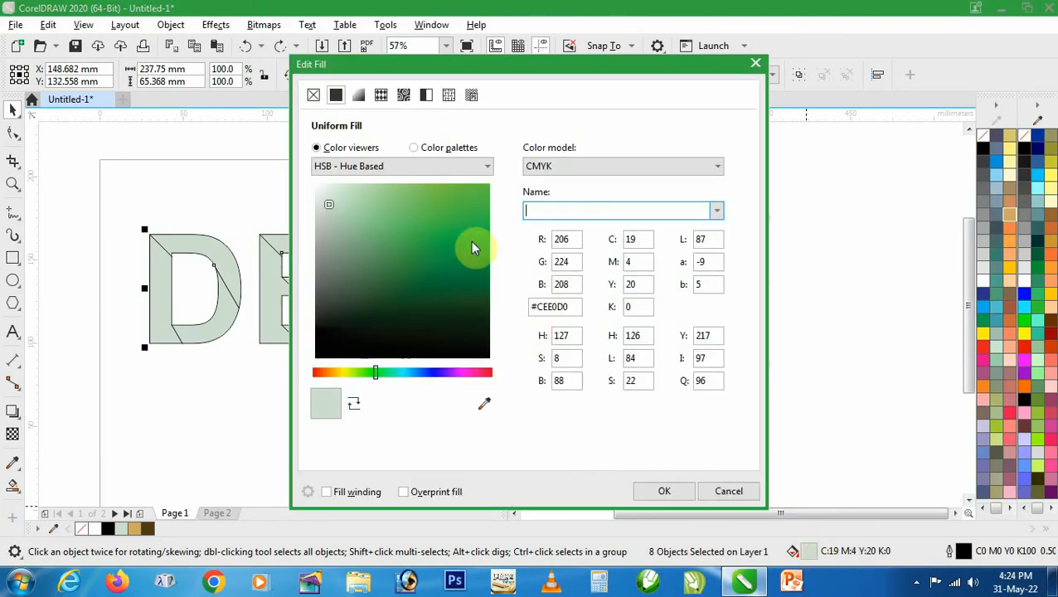
{"action": "left_click", "coordinate": [485, 403]}
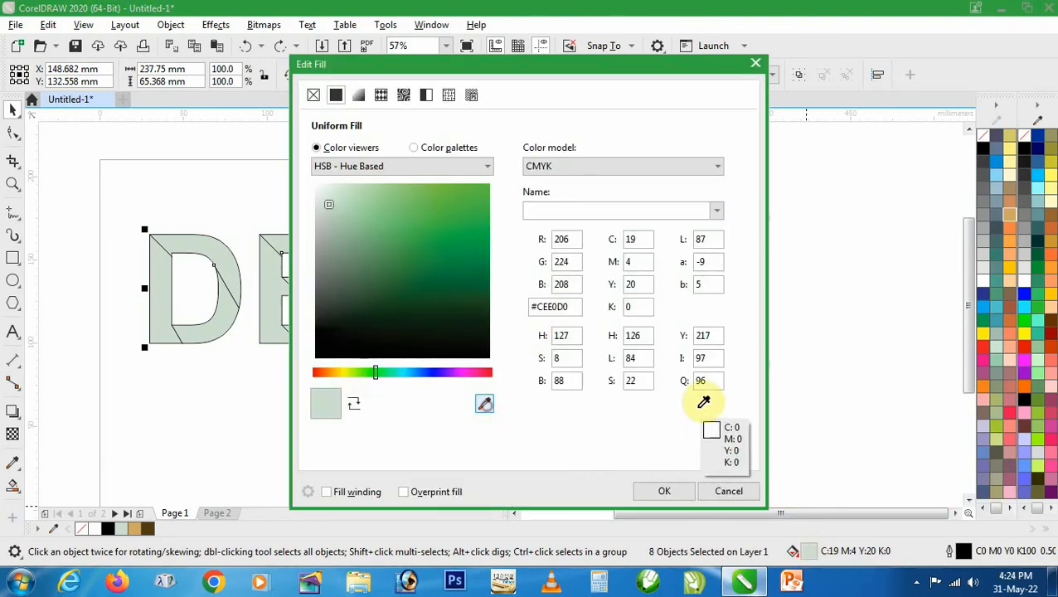
{"action": "left_click", "coordinate": [596, 66]}
{"action": "left_click_drag", "start_coordinate": [591, 64], "coordinate": [349, 74]}
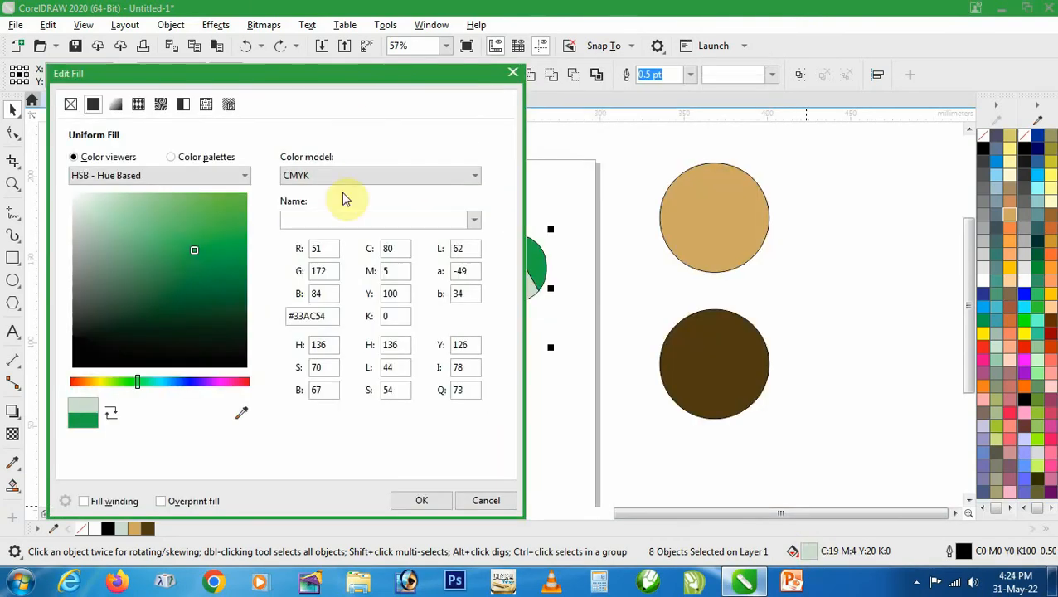
{"action": "left_click", "coordinate": [736, 372]}
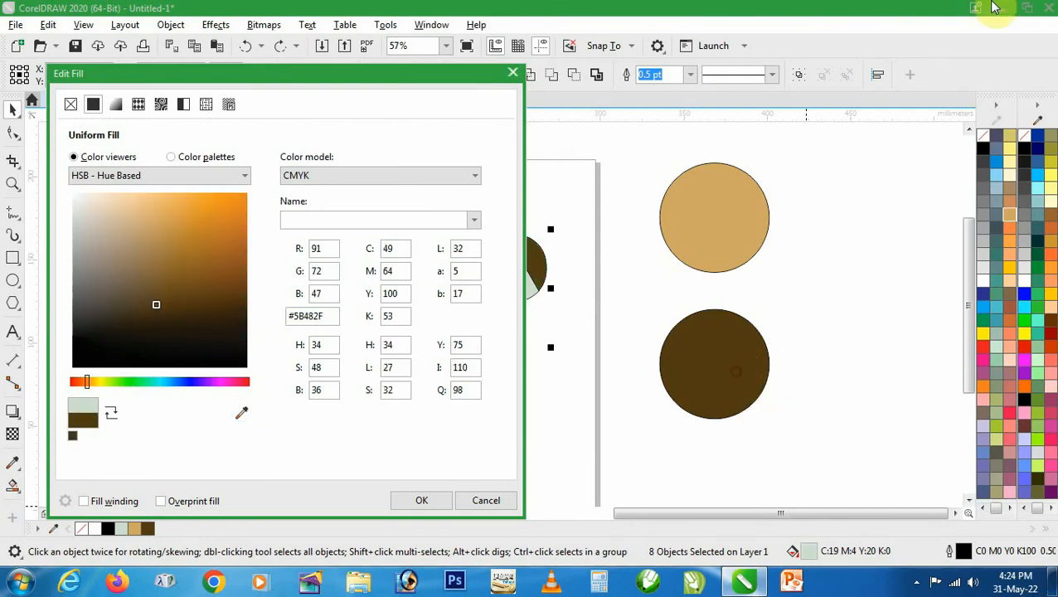
{"action": "left_click", "coordinate": [423, 501]}
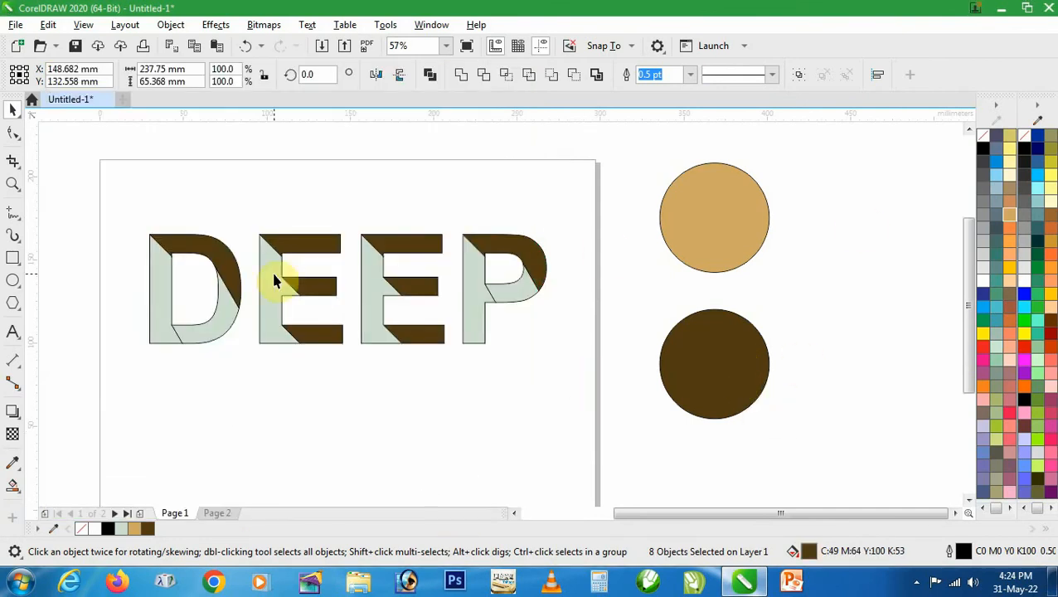
Step: Give the D's stem a horizontal linear fountain fill from gold to the dark brown sampled from the first E's middle arm
{"action": "left_click", "coordinate": [157, 309]}
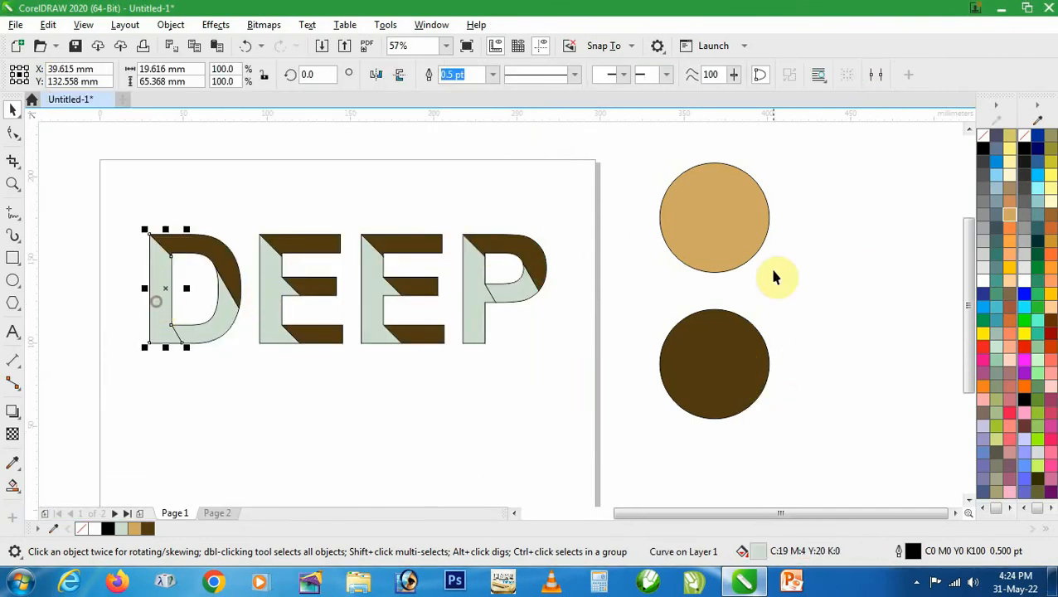
{"action": "left_click", "coordinate": [1010, 217]}
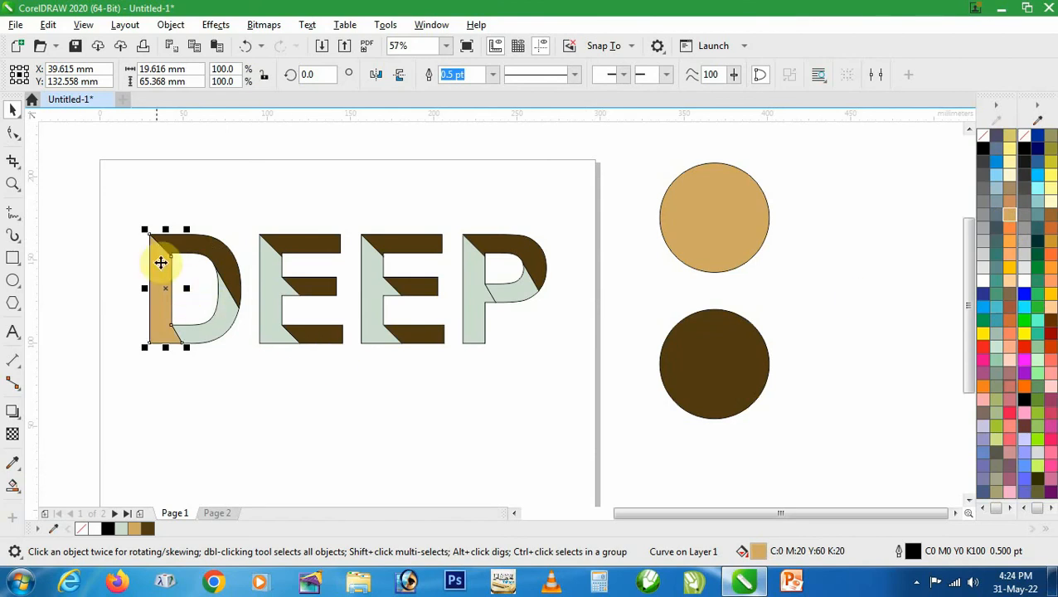
{"action": "key", "text": "z"}
{"action": "left_click_drag", "start_coordinate": [125, 221], "coordinate": [241, 348]}
{"action": "key", "text": "space"}
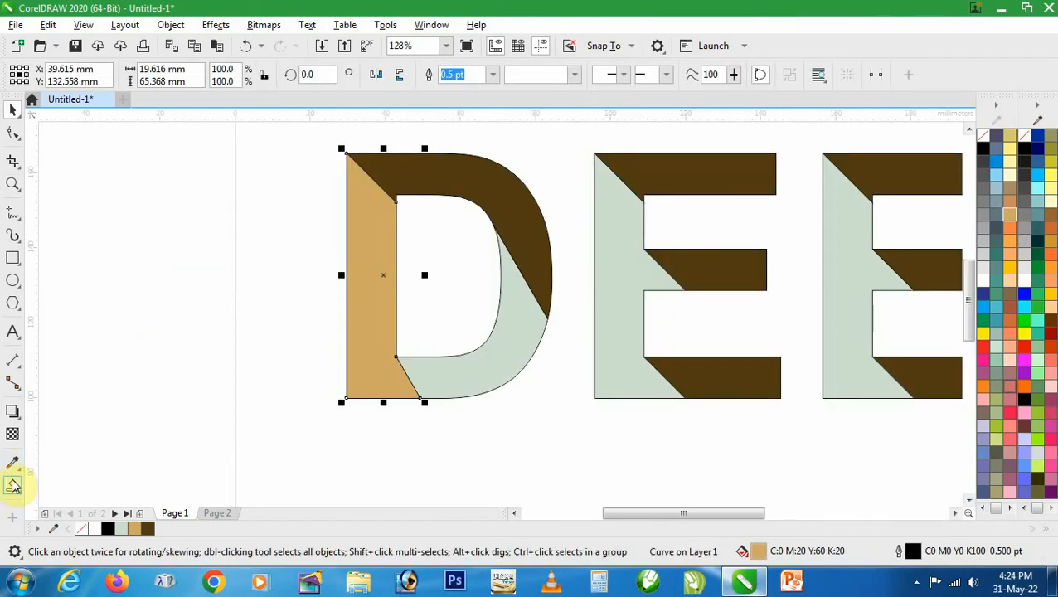
{"action": "left_click", "coordinate": [14, 486]}
{"action": "left_click", "coordinate": [50, 492]}
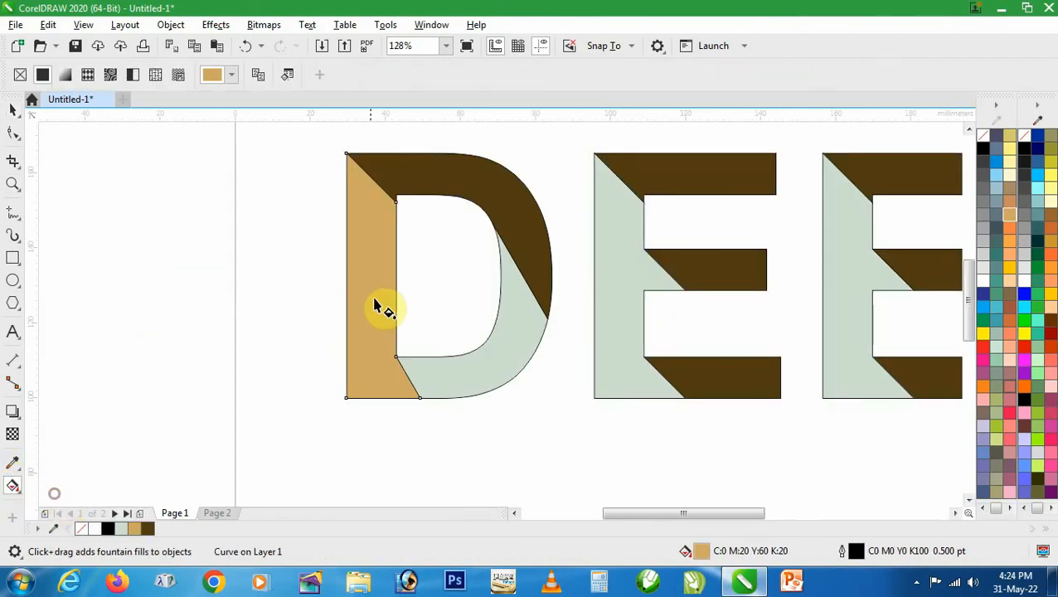
{"action": "left_click_drag", "start_coordinate": [339, 284], "coordinate": [400, 284]}
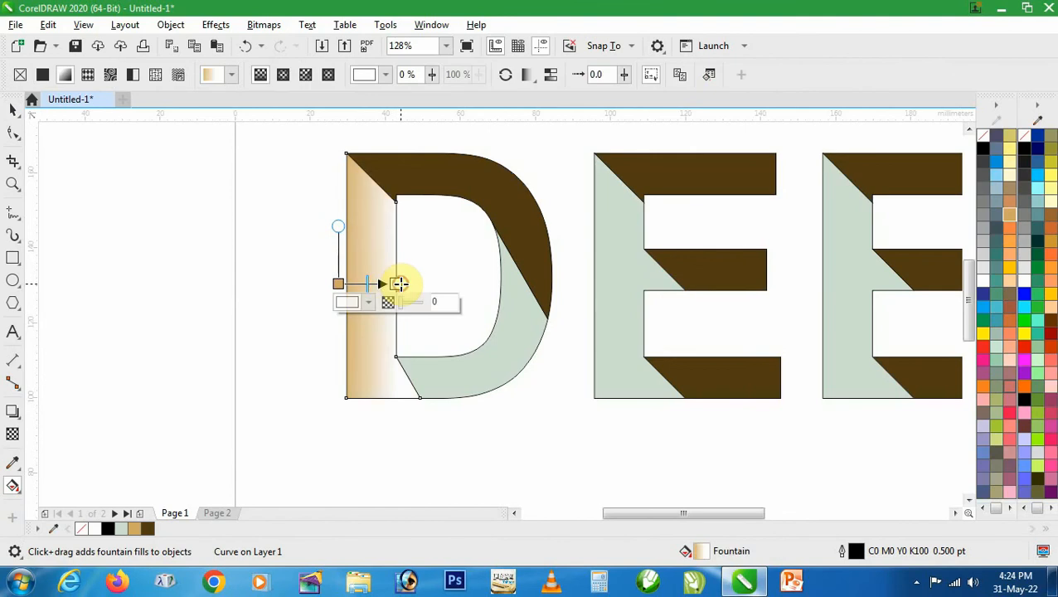
{"action": "left_click", "coordinate": [366, 76]}
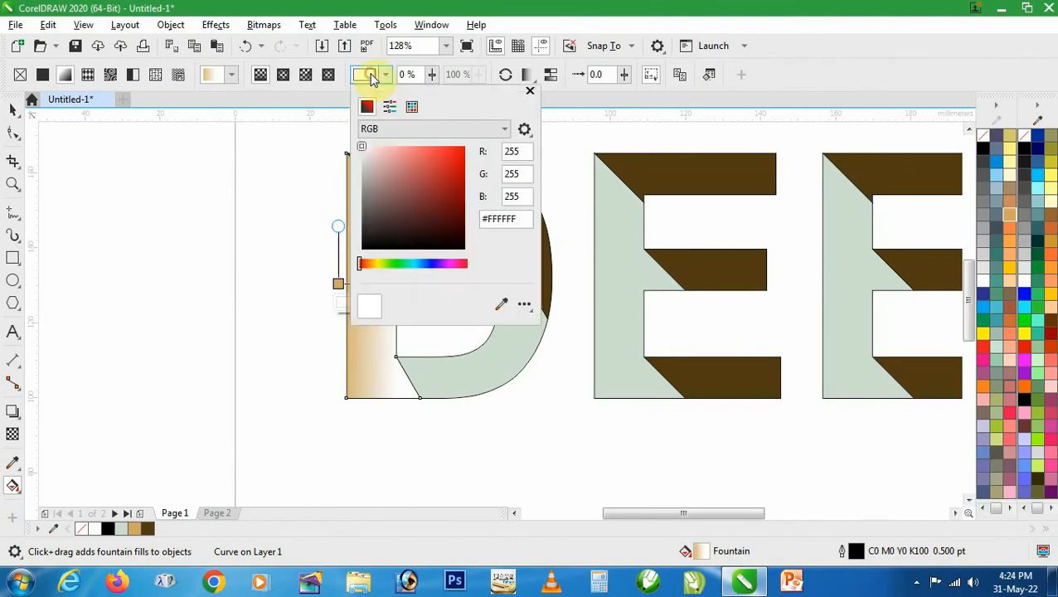
{"action": "left_click", "coordinate": [499, 305]}
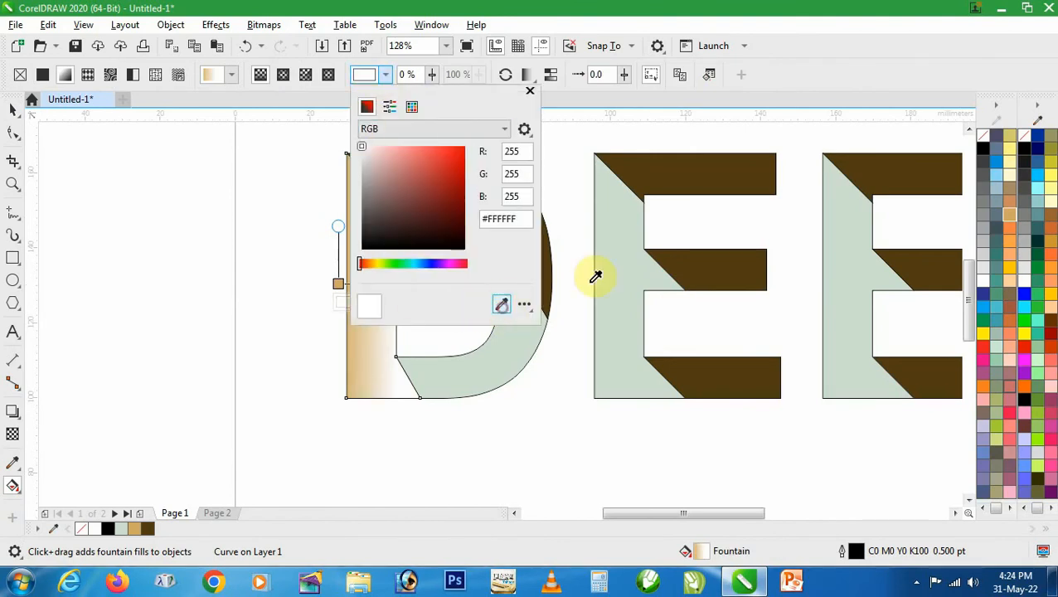
{"action": "left_click", "coordinate": [699, 266]}
{"action": "left_click", "coordinate": [369, 369]}
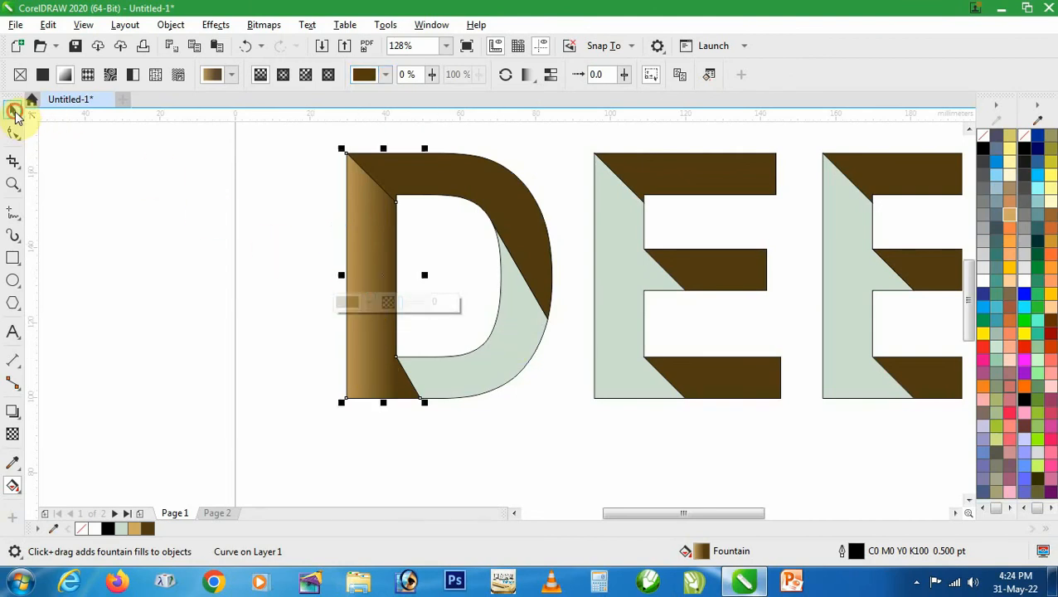
{"action": "key", "text": "z"}
{"action": "left_click_drag", "start_coordinate": [264, 235], "coordinate": [487, 357]}
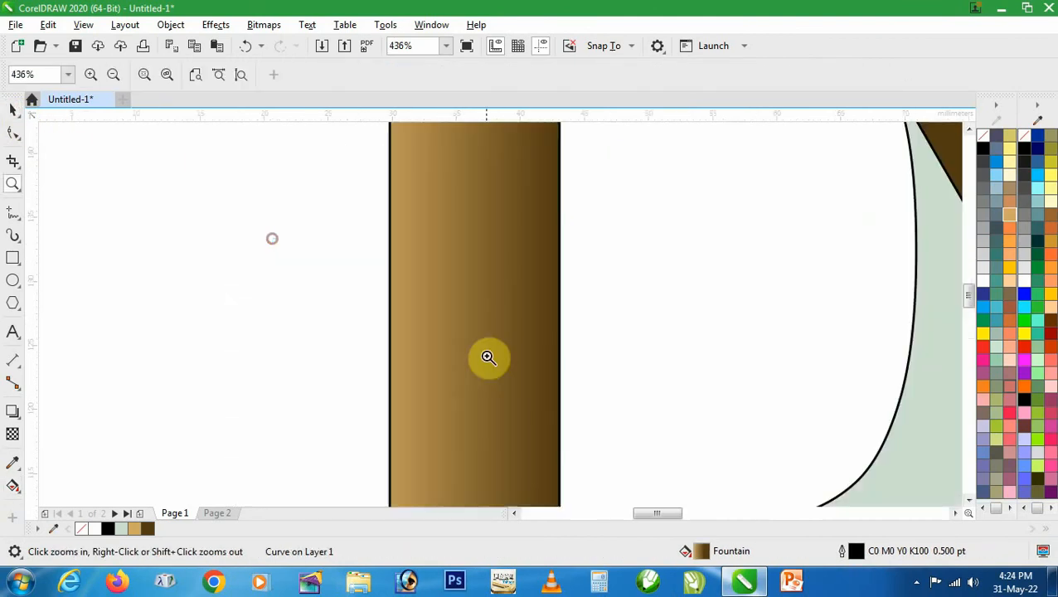
Step: Adjust the D stem's gradient by moving its gold start closer to the outer edge and its dark end well beyond the inner edge
{"action": "left_click", "coordinate": [18, 487]}
{"action": "left_click", "coordinate": [51, 489]}
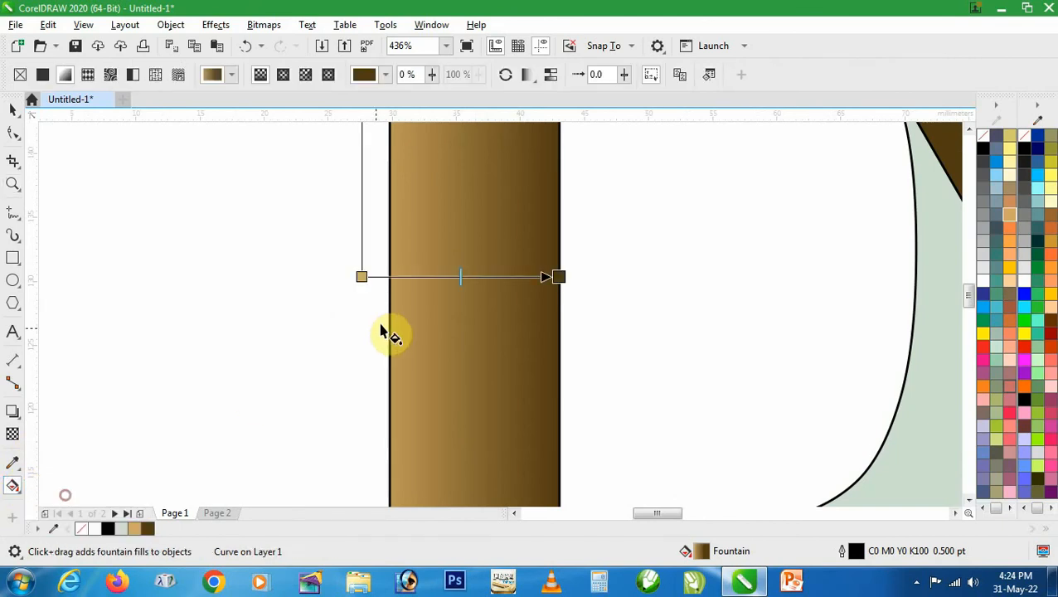
{"action": "left_click_drag", "start_coordinate": [362, 276], "coordinate": [375, 276]}
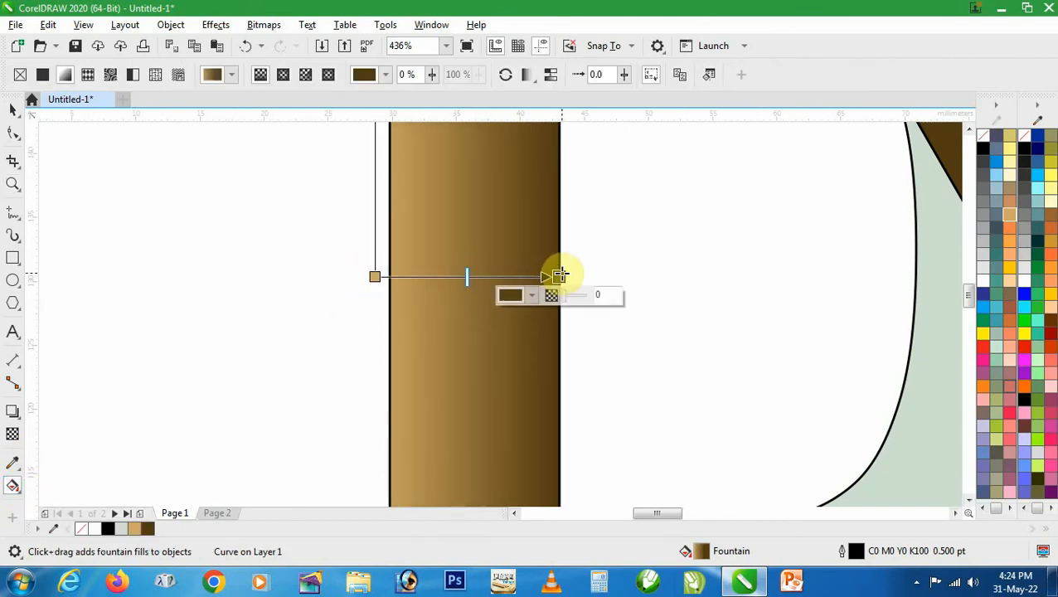
{"action": "left_click_drag", "start_coordinate": [558, 276], "coordinate": [617, 276]}
{"action": "key", "text": "space"}
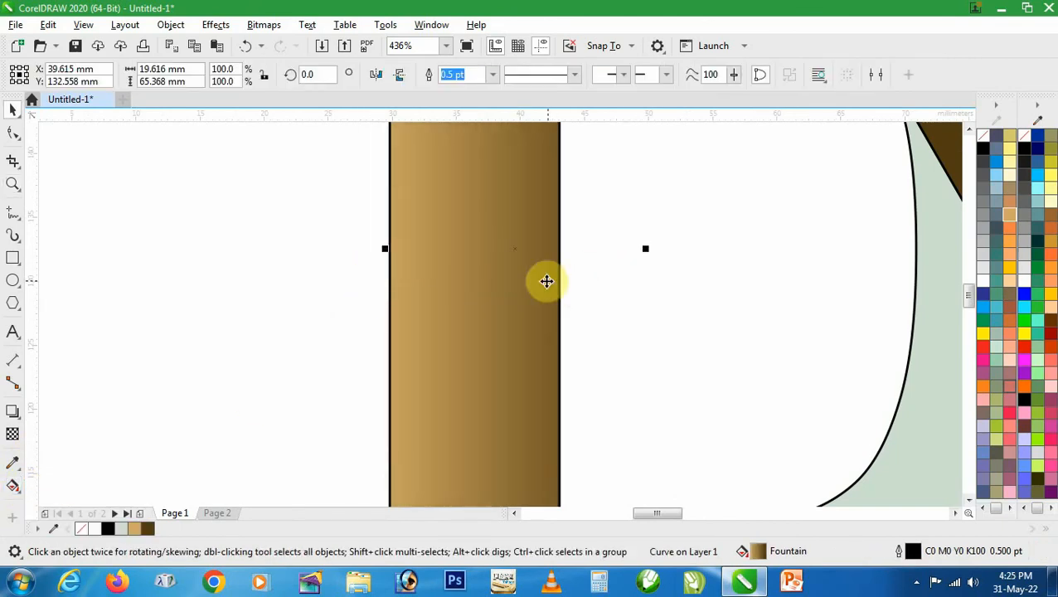
Step: Copy only the fill of the D's stem onto the D's lower curve, both E stems, the P's stem and the P's lower curve
{"action": "scroll", "coordinate": [543, 280], "scroll_direction": "down", "scroll_amount": 5}
{"action": "key", "text": "z"}
{"action": "left_click_drag", "start_coordinate": [489, 212], "coordinate": [882, 352]}
{"action": "key", "text": "space"}
{"action": "left_click", "coordinate": [839, 306]}
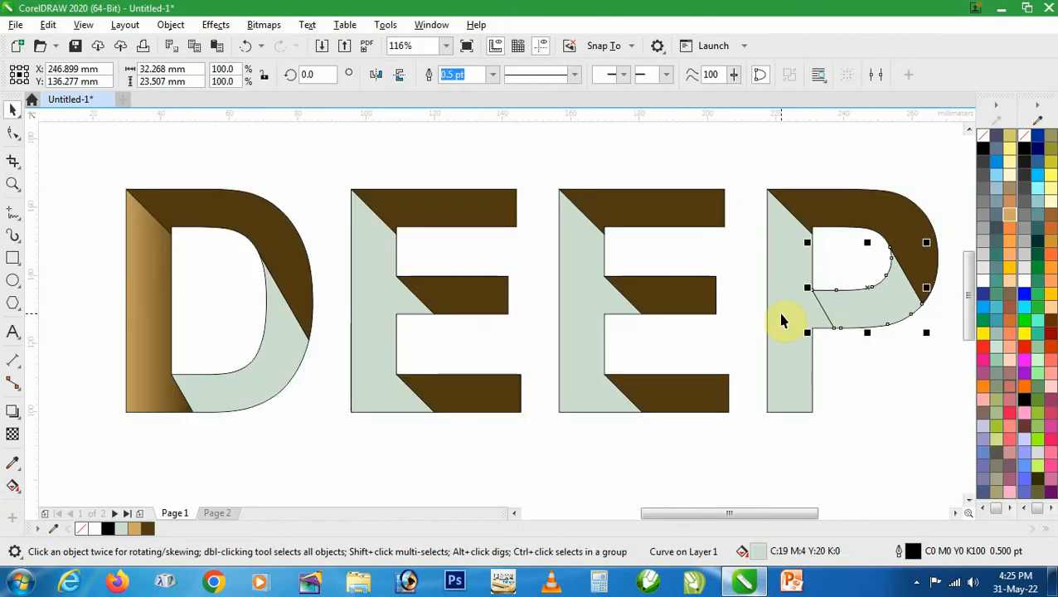
{"action": "left_click", "coordinate": [780, 315], "text": "shift"}
{"action": "left_click", "coordinate": [595, 299], "text": "shift"}
{"action": "left_click", "coordinate": [400, 297], "text": "shift"}
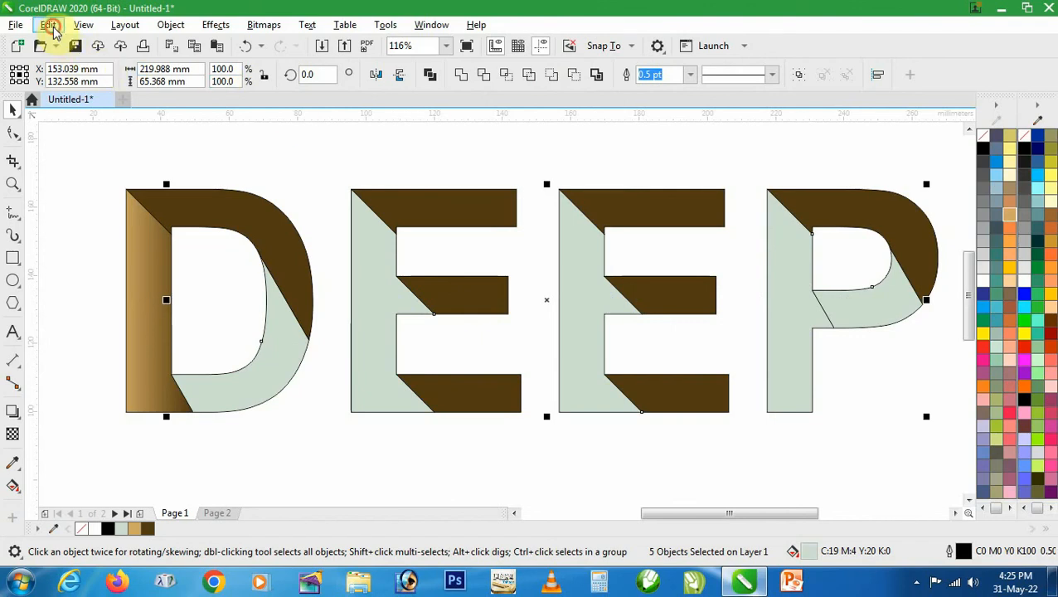
{"action": "left_click", "coordinate": [52, 28]}
{"action": "left_click", "coordinate": [91, 135]}
{"action": "left_click", "coordinate": [390, 270]}
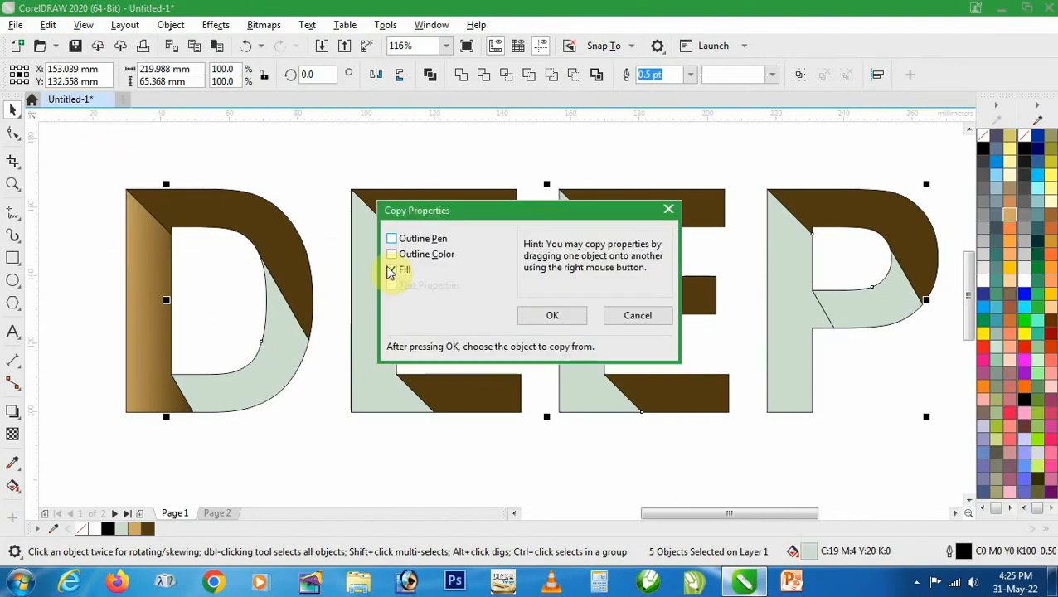
{"action": "left_click", "coordinate": [552, 319]}
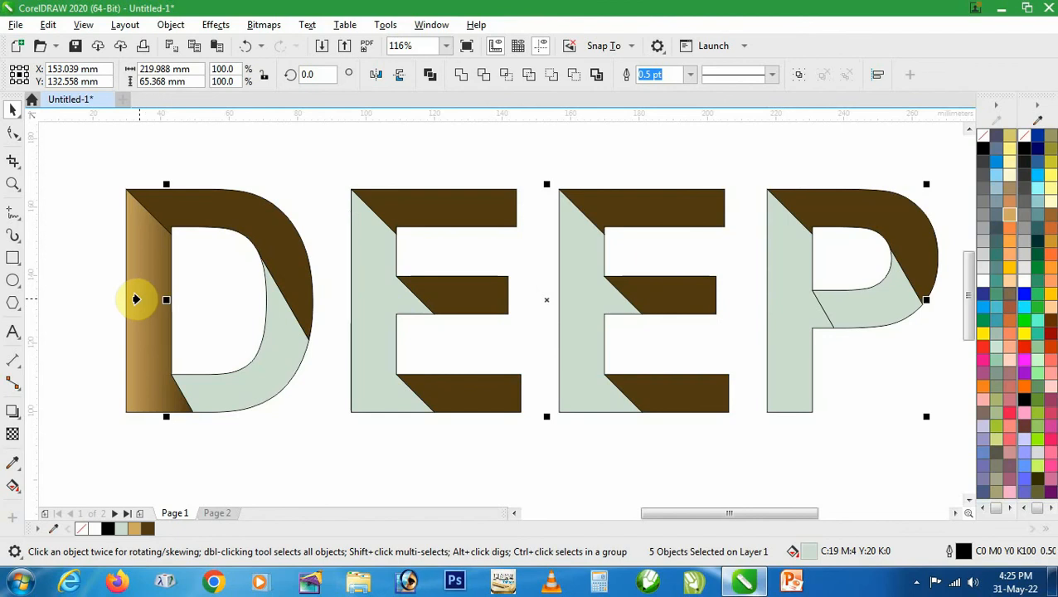
{"action": "left_click", "coordinate": [136, 300]}
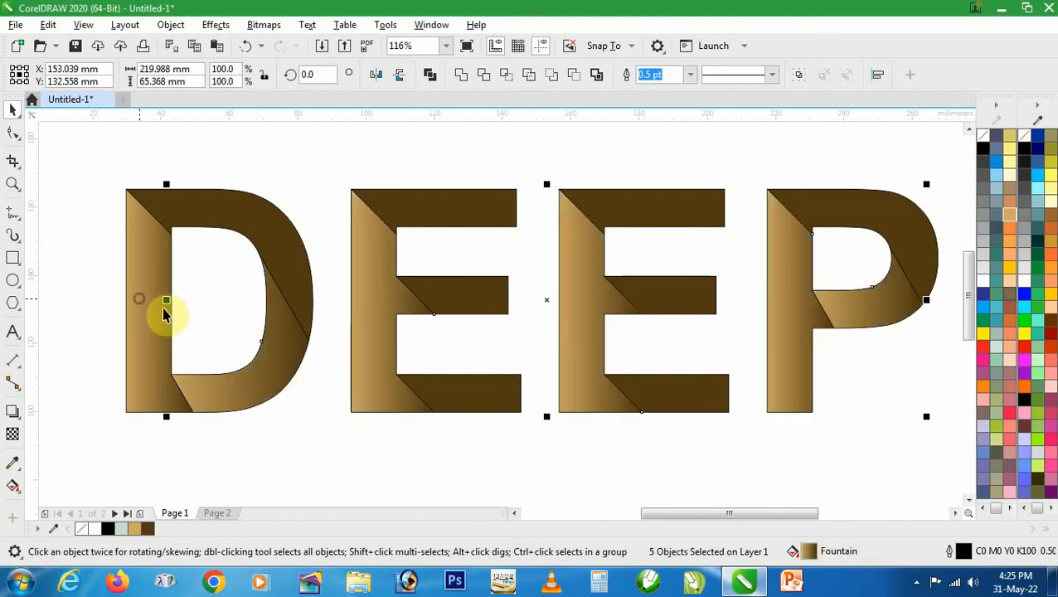
Step: Angle the gradient of the D's lower curve diagonally downward, from gold inside the counter to dark brown at the outer edge
{"action": "left_click", "coordinate": [331, 386]}
{"action": "left_click", "coordinate": [137, 362]}
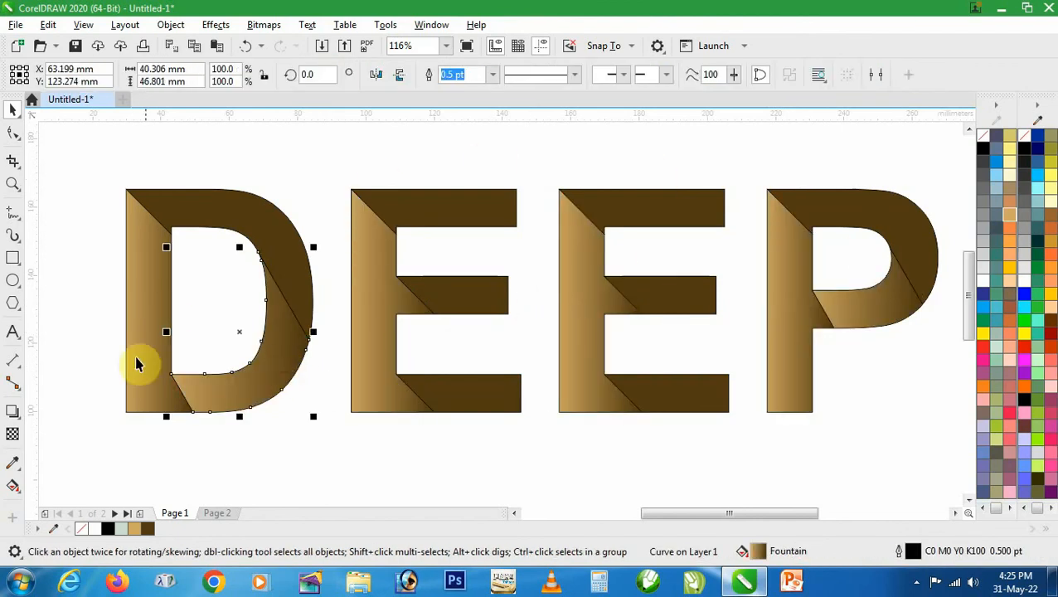
{"action": "left_click", "coordinate": [12, 487]}
{"action": "left_click", "coordinate": [58, 489]}
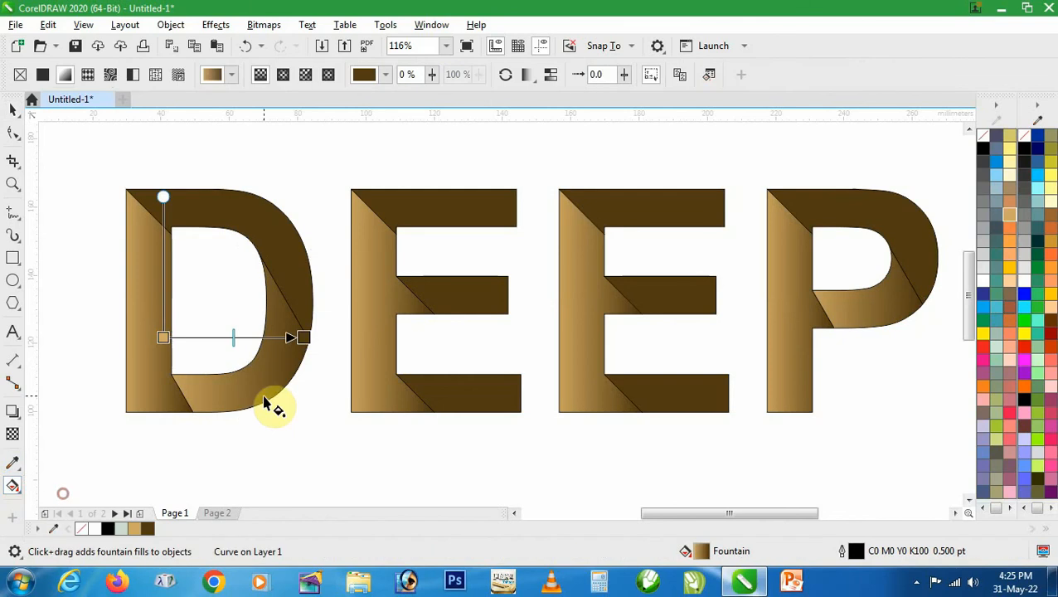
{"action": "left_click_drag", "start_coordinate": [305, 339], "coordinate": [290, 433]}
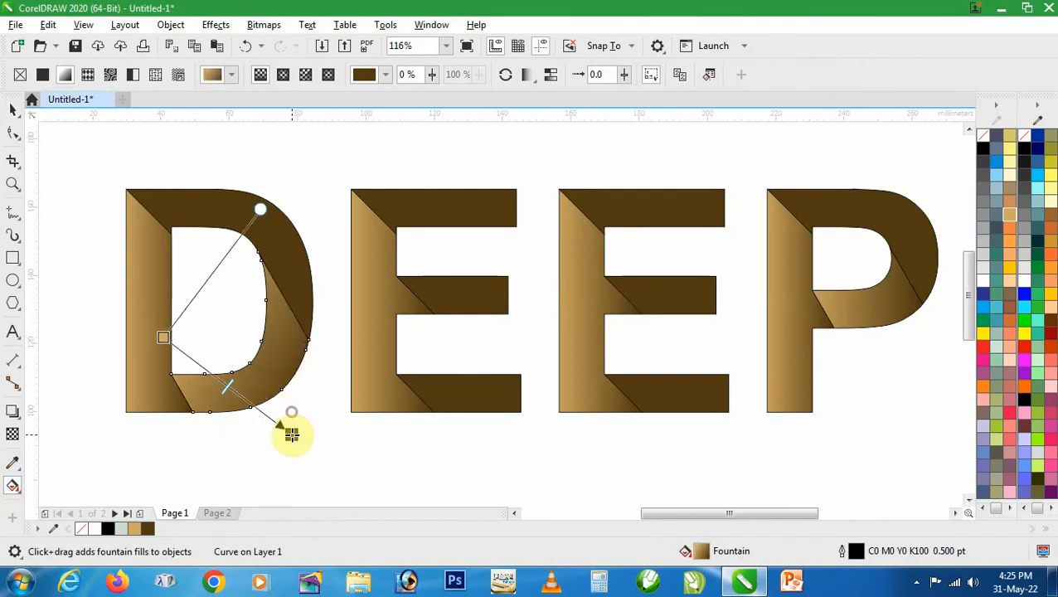
{"action": "left_click_drag", "start_coordinate": [172, 348], "coordinate": [204, 297]}
{"action": "left_click_drag", "start_coordinate": [286, 430], "coordinate": [271, 399]}
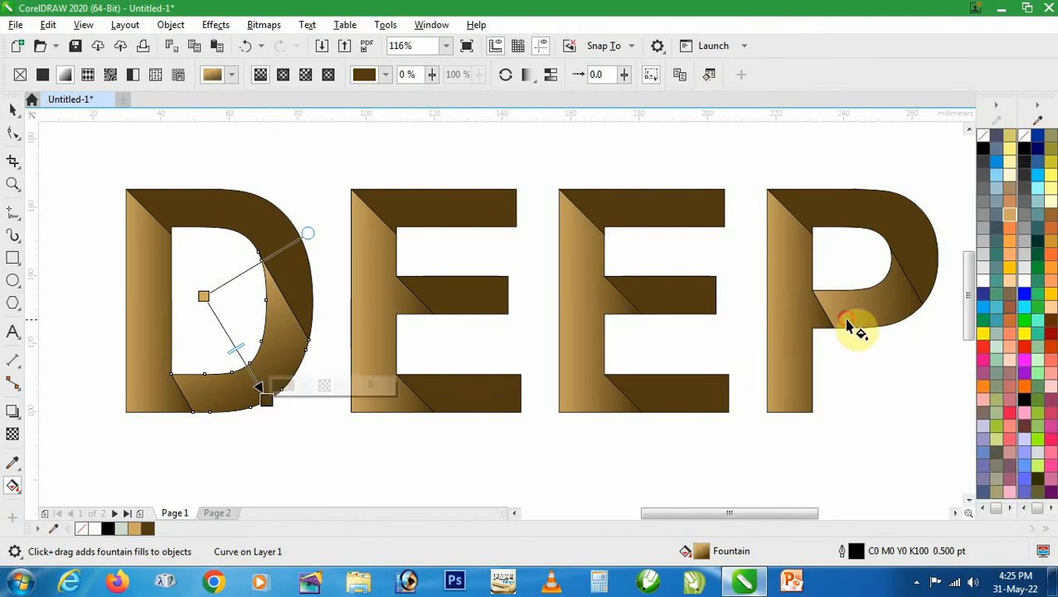
Step: Angle the gradient of the P's lower curve diagonally downward, from gold in the counter to dark brown just below the bowl
{"action": "left_click", "coordinate": [844, 286]}
{"action": "left_click_drag", "start_coordinate": [808, 287], "coordinate": [820, 253]}
{"action": "left_click", "coordinate": [905, 294]}
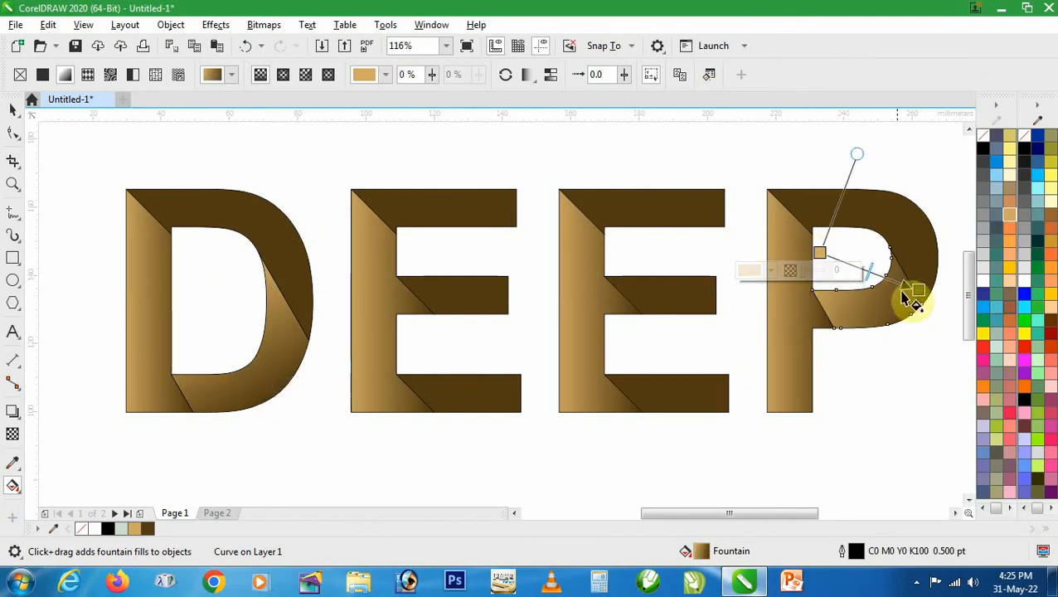
{"action": "left_click_drag", "start_coordinate": [916, 289], "coordinate": [879, 338]}
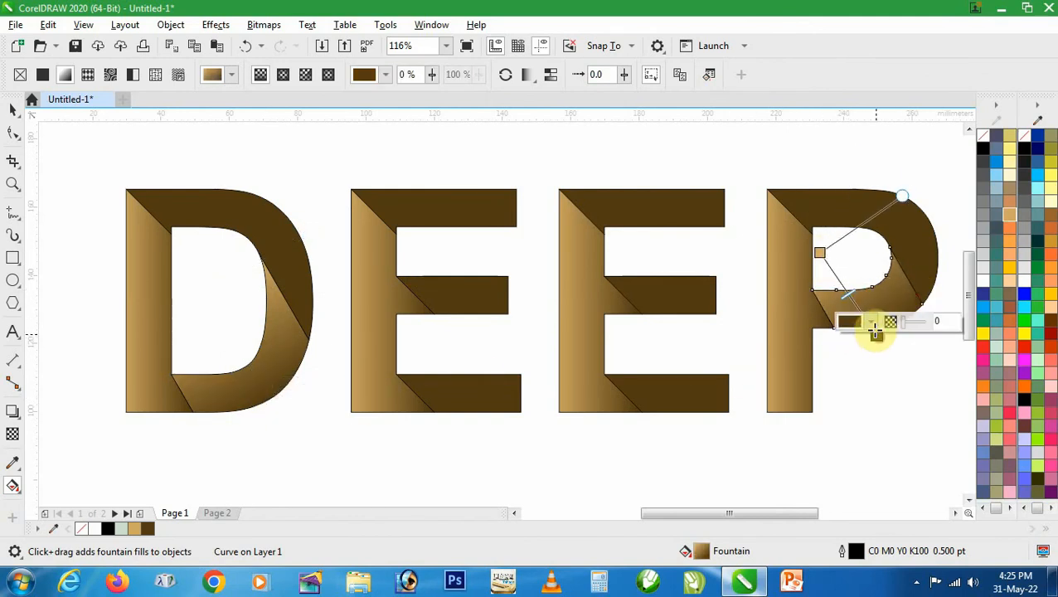
{"action": "key", "text": "space"}
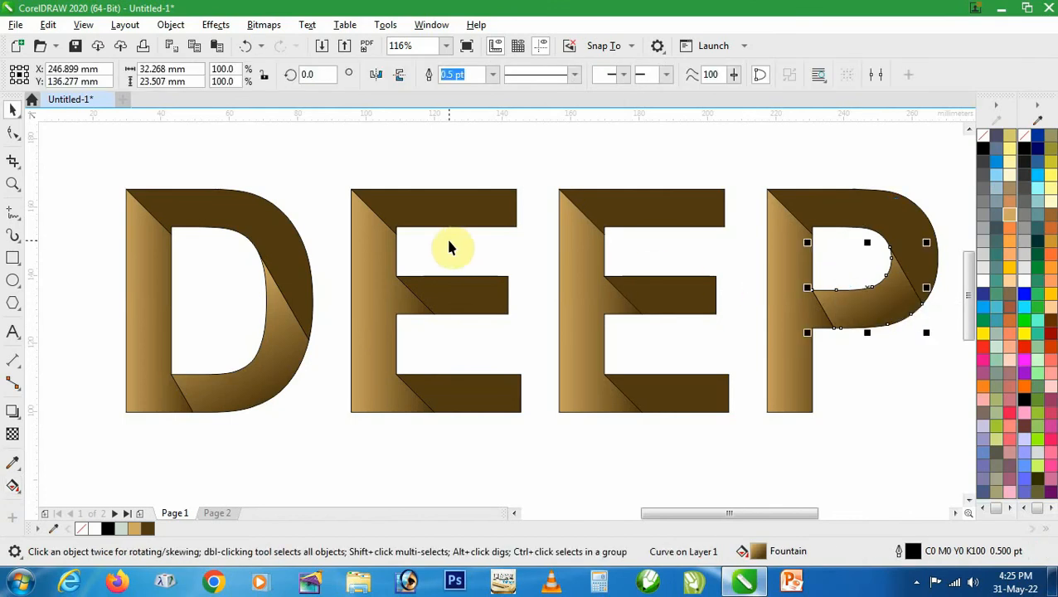
Step: Remove the outline from all pieces of the DEEP lettering
{"action": "scroll", "coordinate": [449, 248], "scroll_direction": "down", "scroll_amount": 2}
{"action": "left_click_drag", "start_coordinate": [209, 186], "coordinate": [791, 406]}
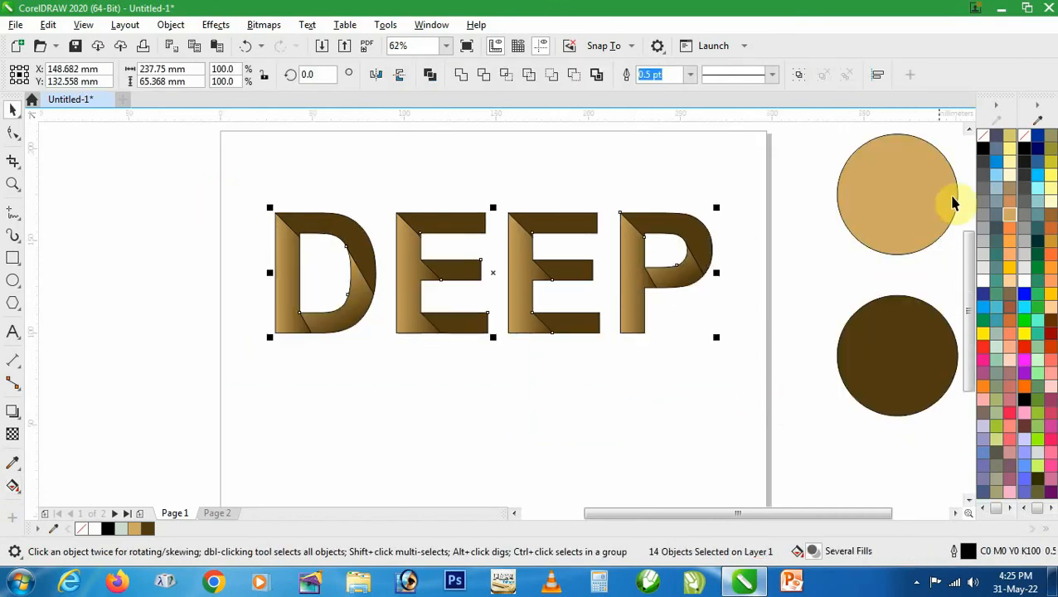
{"action": "right_click", "coordinate": [982, 138]}
{"action": "left_click", "coordinate": [749, 291]}
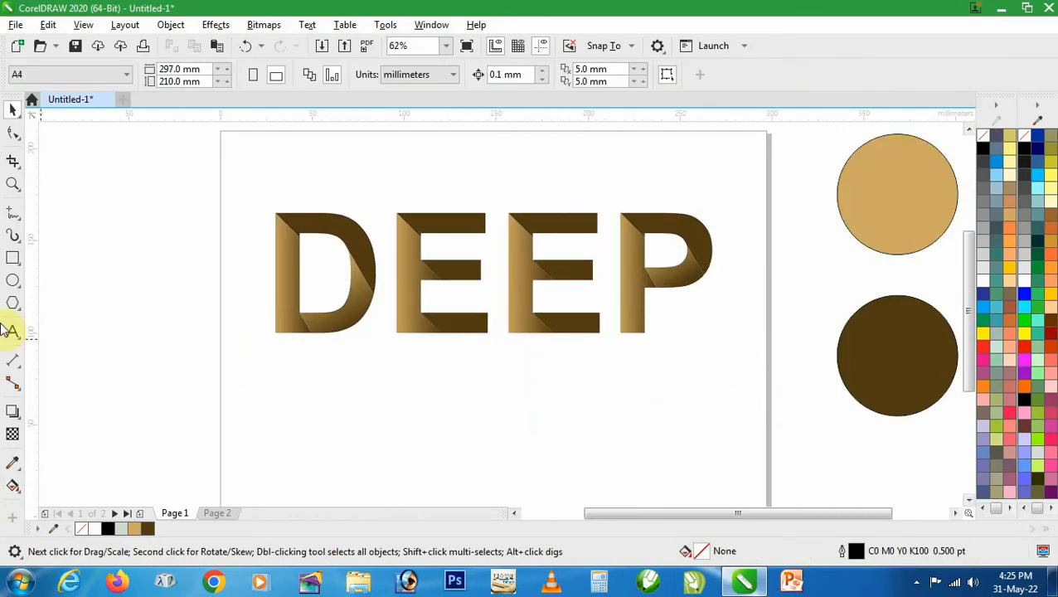
Step: Add a page-sized background rectangle filled with gold, C0 M20 Y60 K20, and without an outline
{"action": "double_click", "coordinate": [13, 261]}
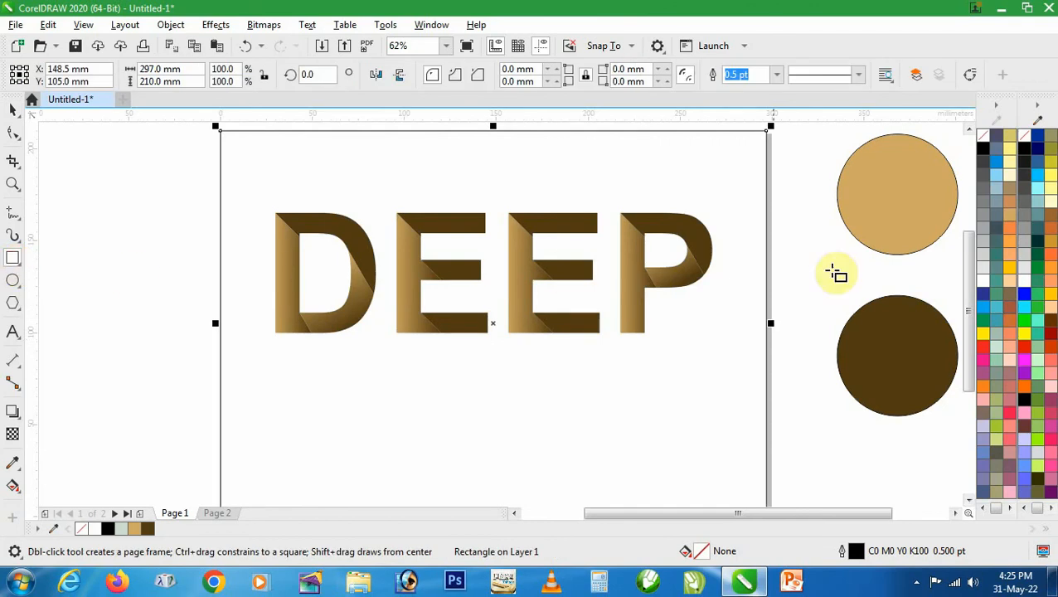
{"action": "left_click", "coordinate": [1010, 217]}
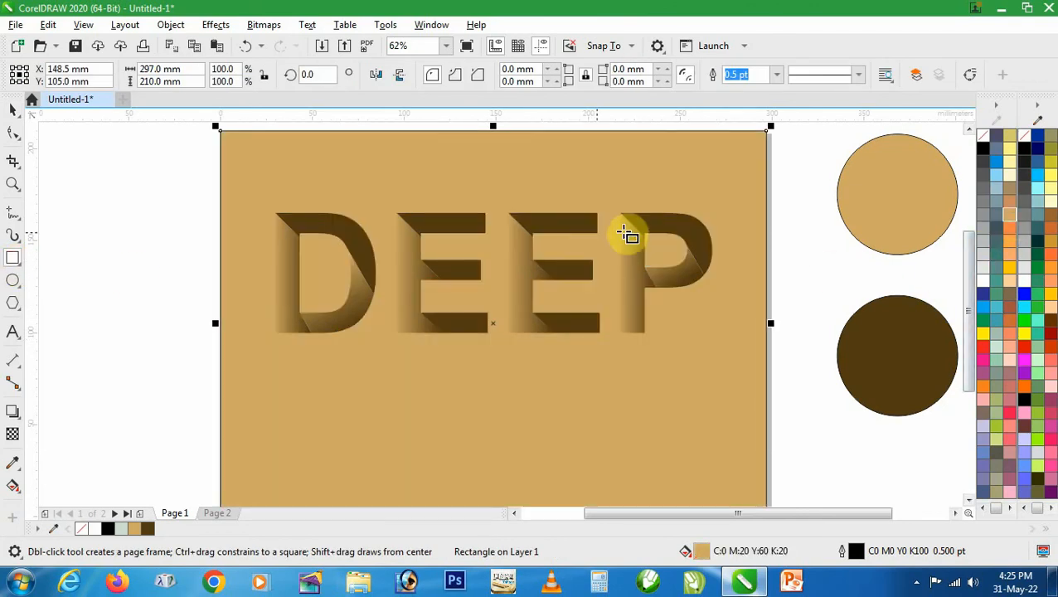
{"action": "key", "text": "space"}
{"action": "right_click", "coordinate": [982, 137]}
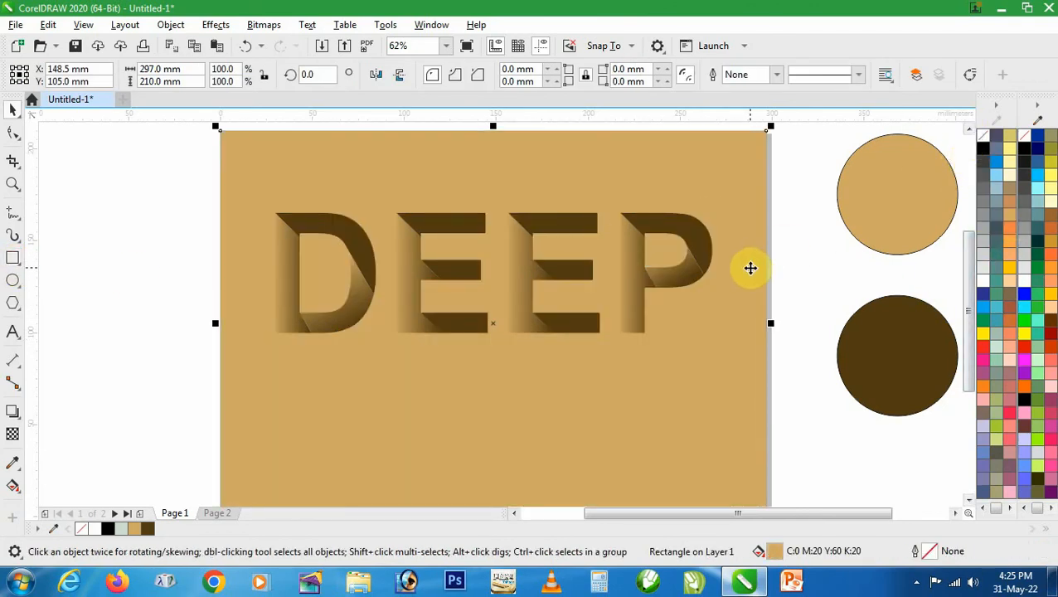
Step: Delete the gold and dark brown sample circles beside the page
{"action": "scroll", "coordinate": [749, 267], "scroll_direction": "down", "scroll_amount": 2}
{"action": "left_click_drag", "start_coordinate": [782, 180], "coordinate": [881, 368]}
{"action": "key", "text": "Delete"}
Step: Examine the finished lettering on its background and view page 2 in full-screen preview
{"action": "key", "text": "z"}
{"action": "left_click_drag", "start_coordinate": [478, 188], "coordinate": [771, 416]}
{"action": "key", "text": "F9"}
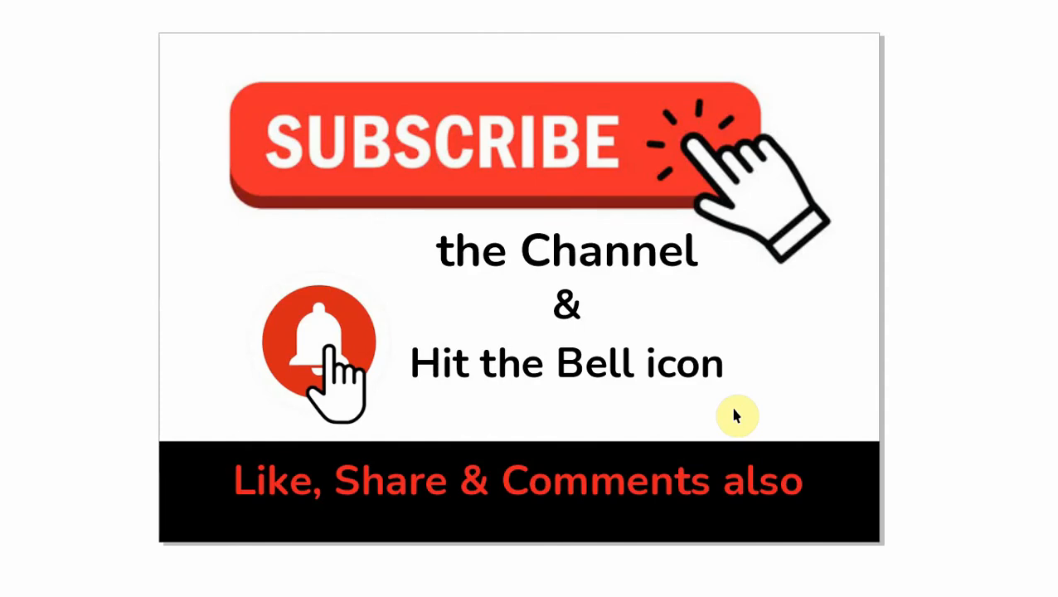
{"action": "key", "text": "Escape"}
{"action": "left_click", "coordinate": [915, 585]}
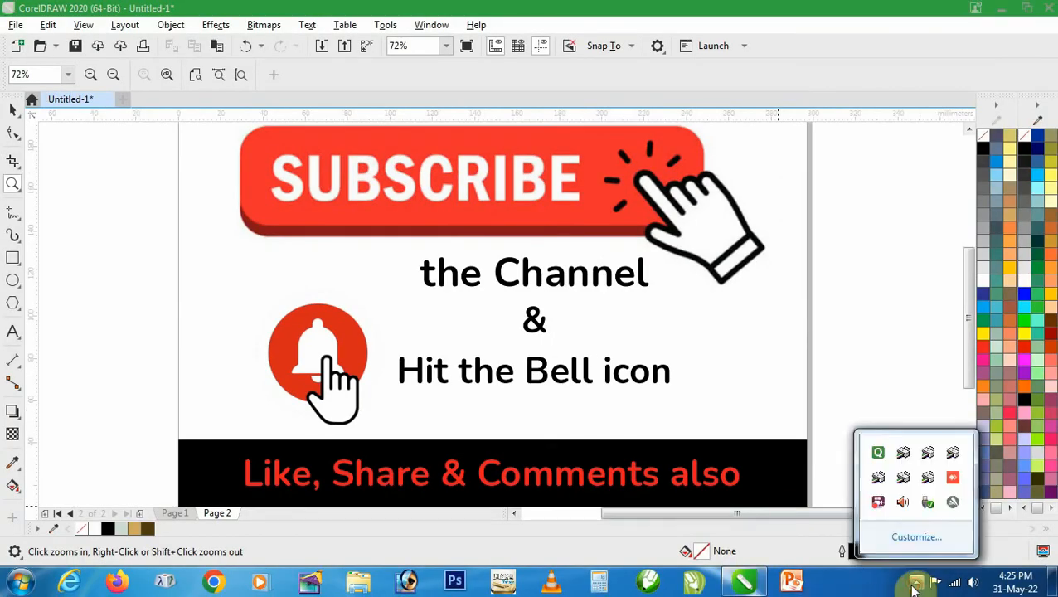